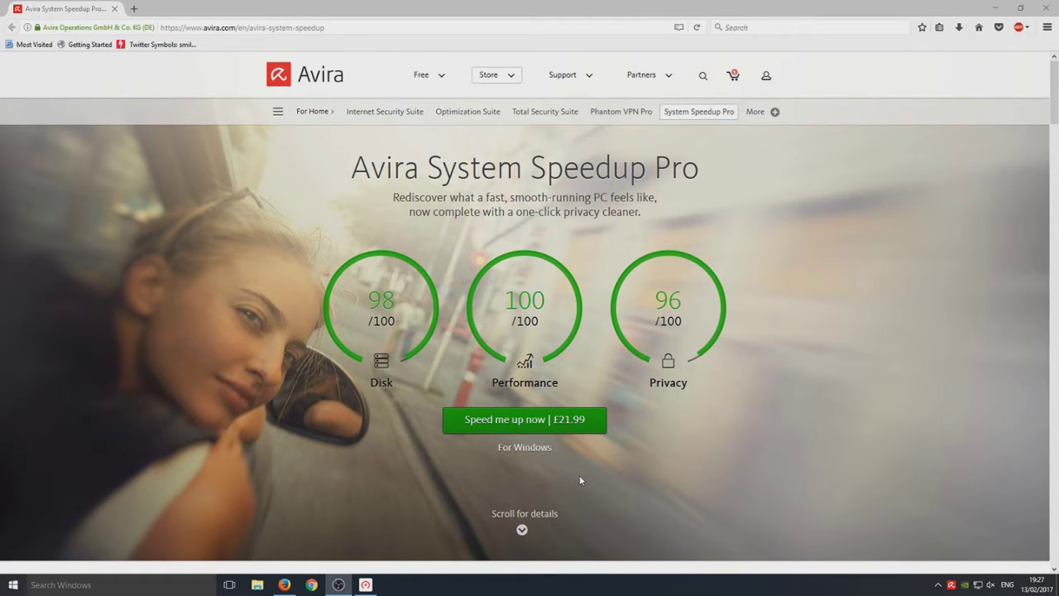
Highlight the product page claims: 38% faster booting, 90% longer battery life, 75GB extra disk space
left_click_drag(464, 198, 571, 209)
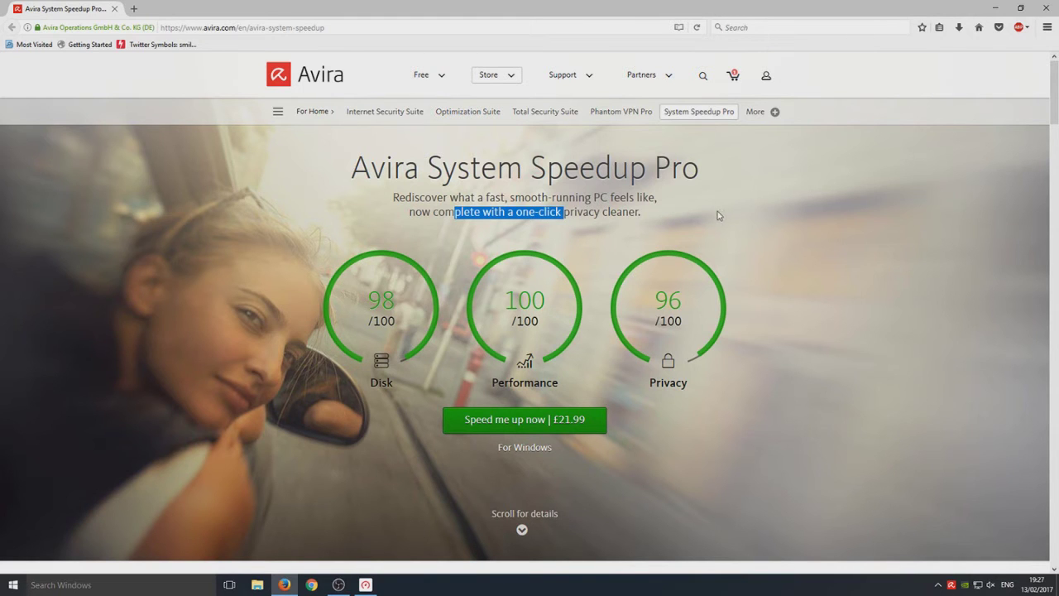
scroll(745, 265, "down", 5)
scroll(827, 231, "down", 1)
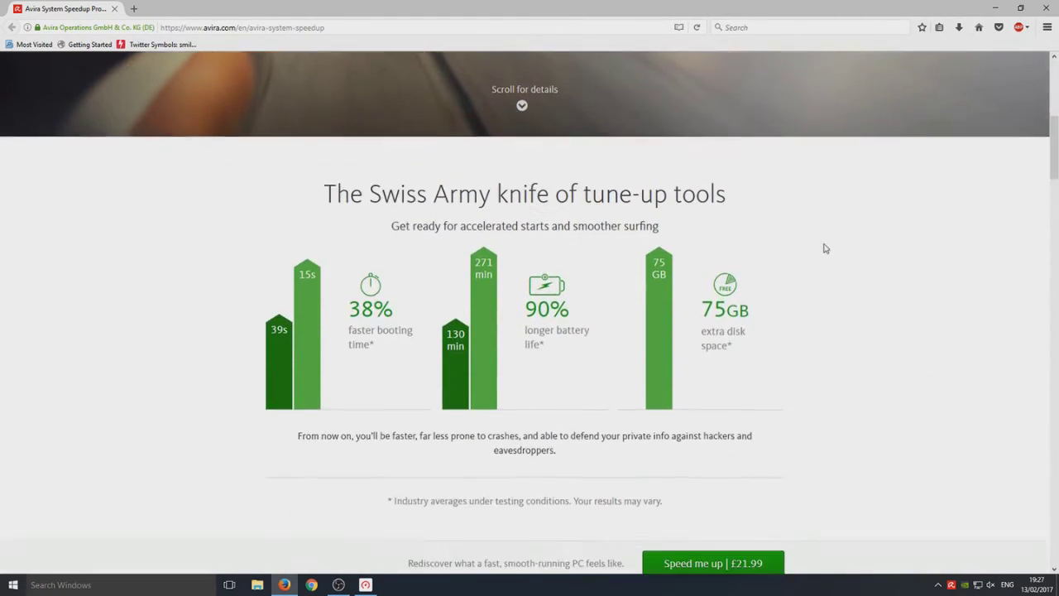
scroll(824, 248, "down", 3)
scroll(378, 212, "up", 2)
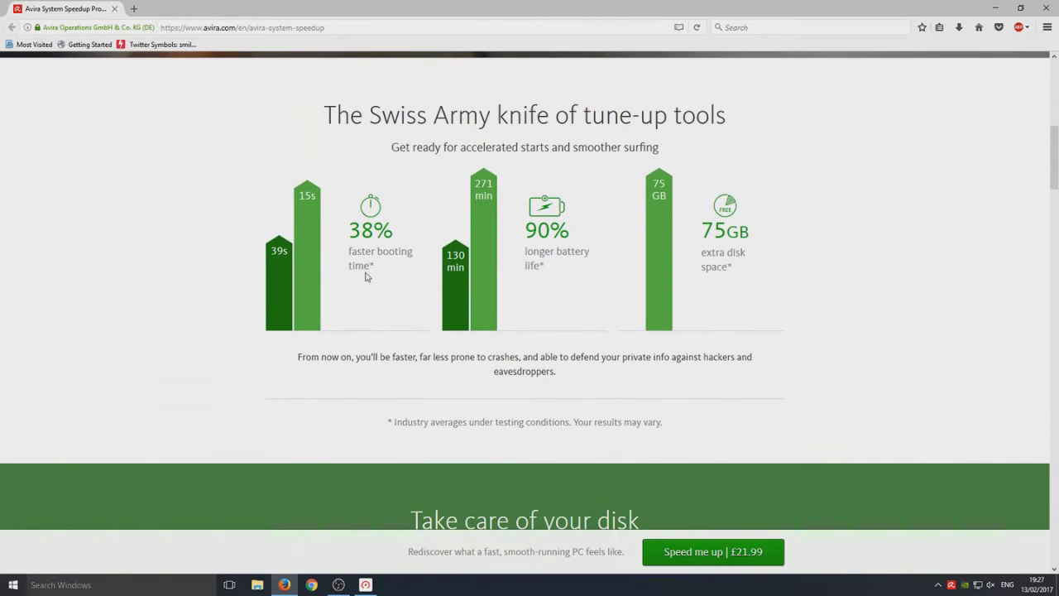
left_click_drag(361, 229, 375, 266)
left_click(375, 265)
triple_click(538, 253)
left_click(619, 255)
left_click_drag(739, 258, 733, 298)
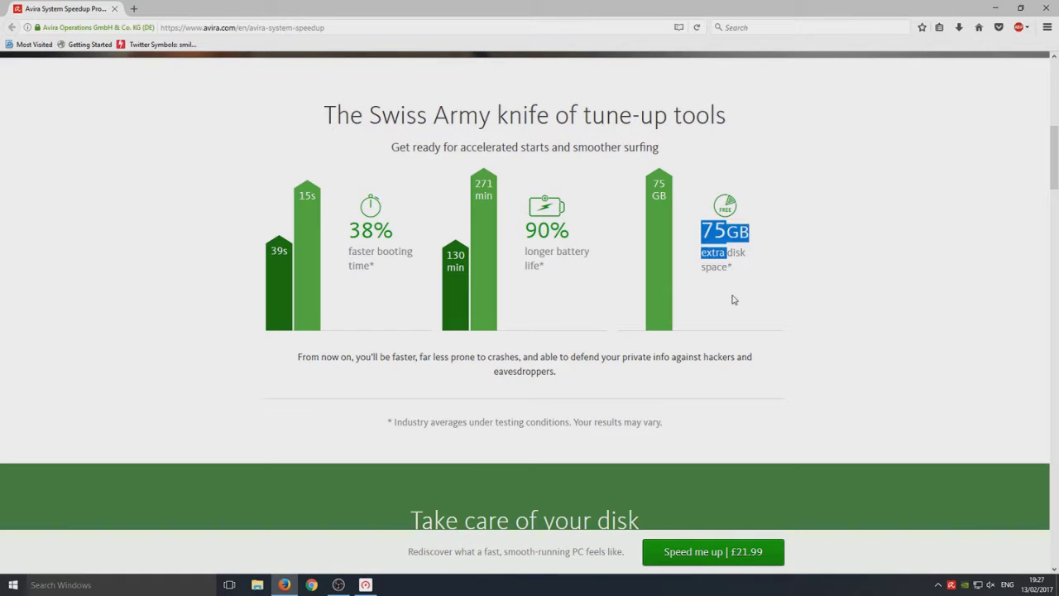
left_click(801, 263)
Scroll down through the rest of the Avira product page and back up
scroll(865, 362, "down", 4)
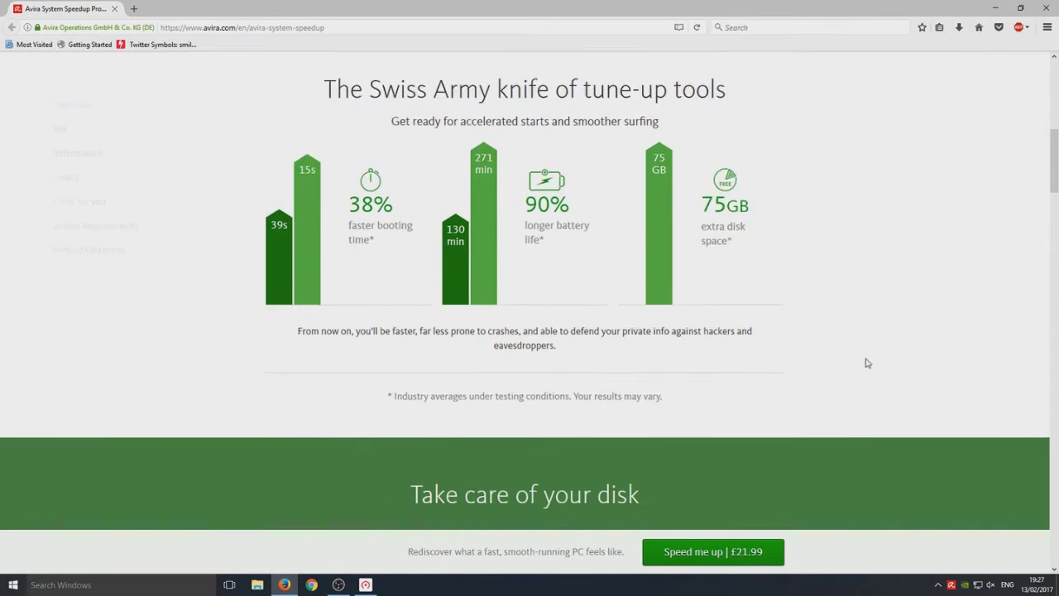
scroll(864, 362, "down", 5)
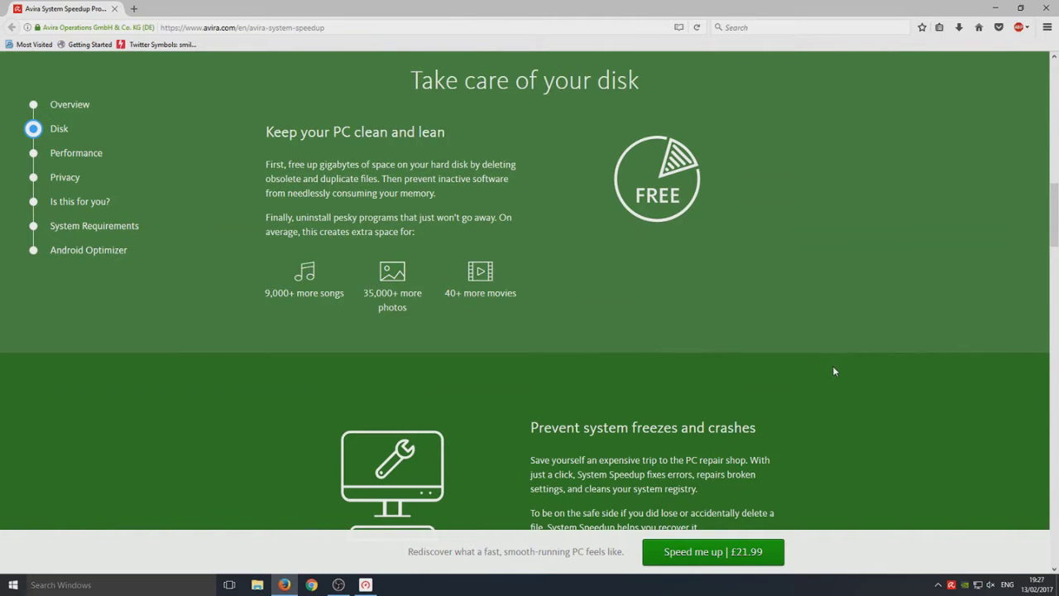
scroll(727, 350, "down", 3)
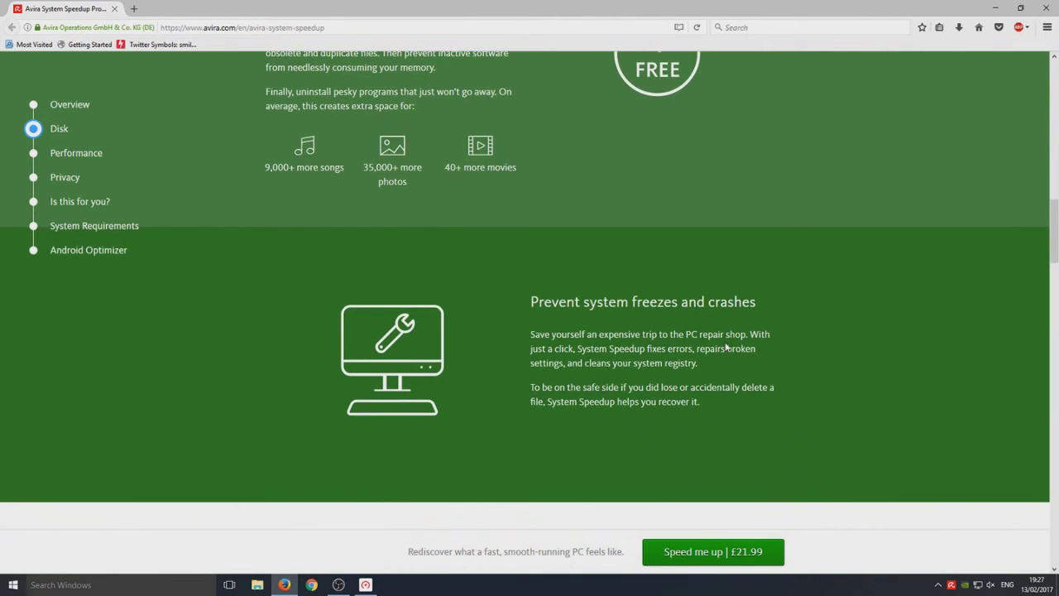
scroll(715, 330, "down", 5)
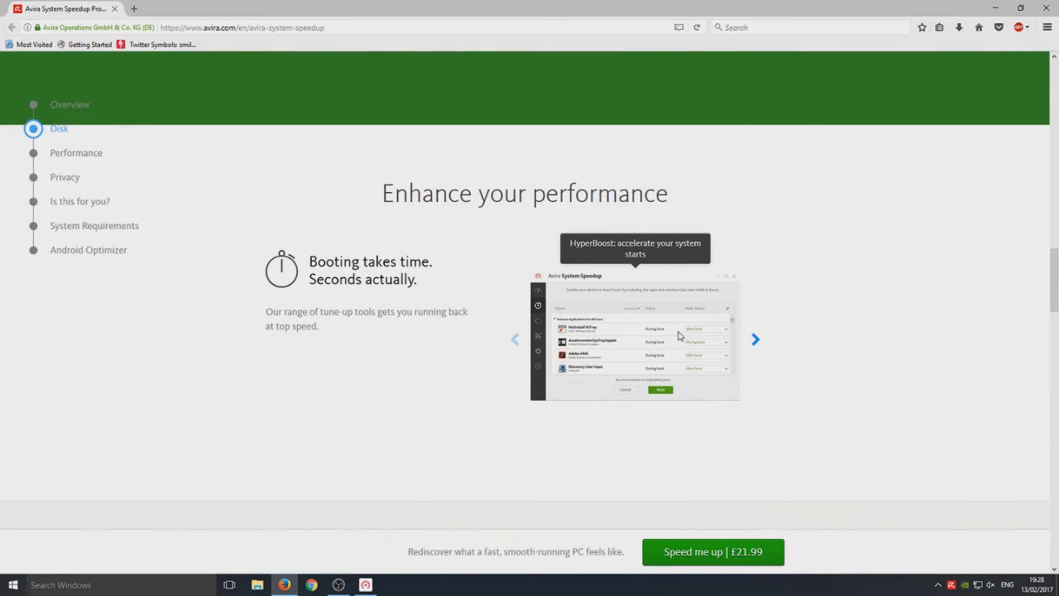
scroll(438, 287, "down", 3)
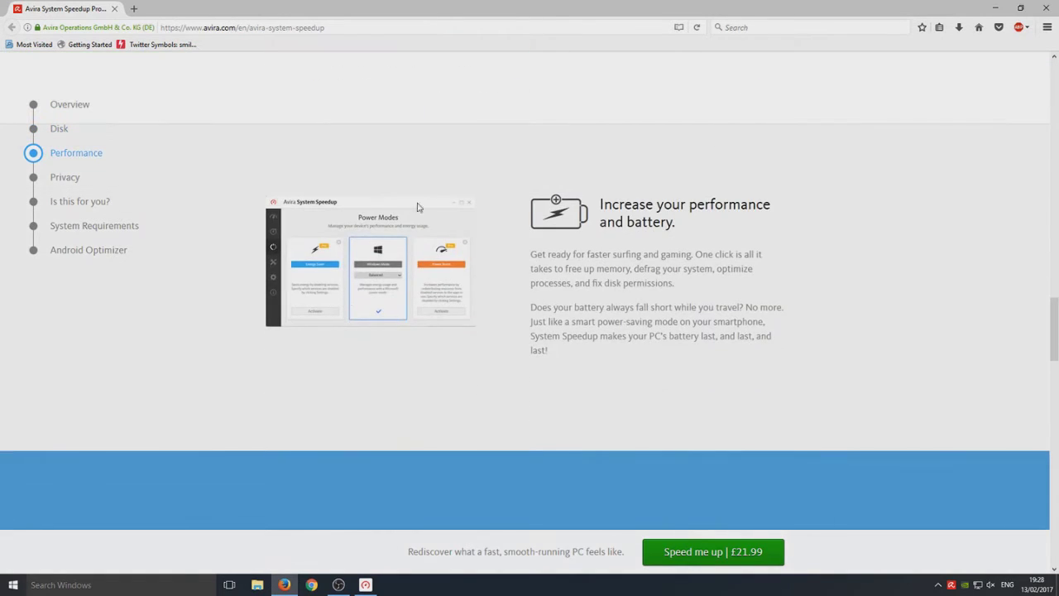
scroll(326, 272, "down", 6)
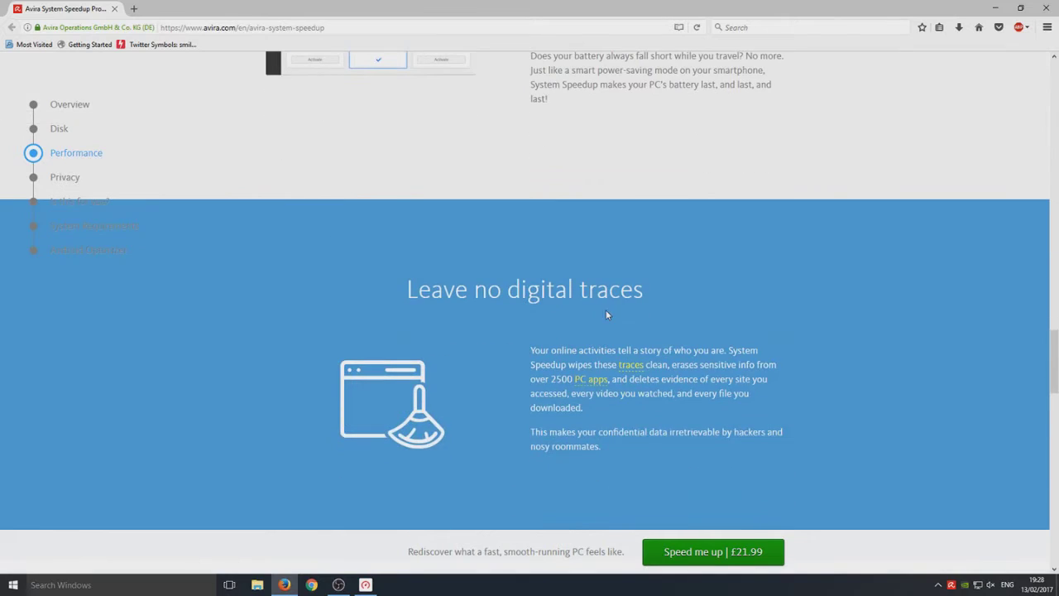
scroll(610, 315, "down", 4)
scroll(600, 290, "down", 4)
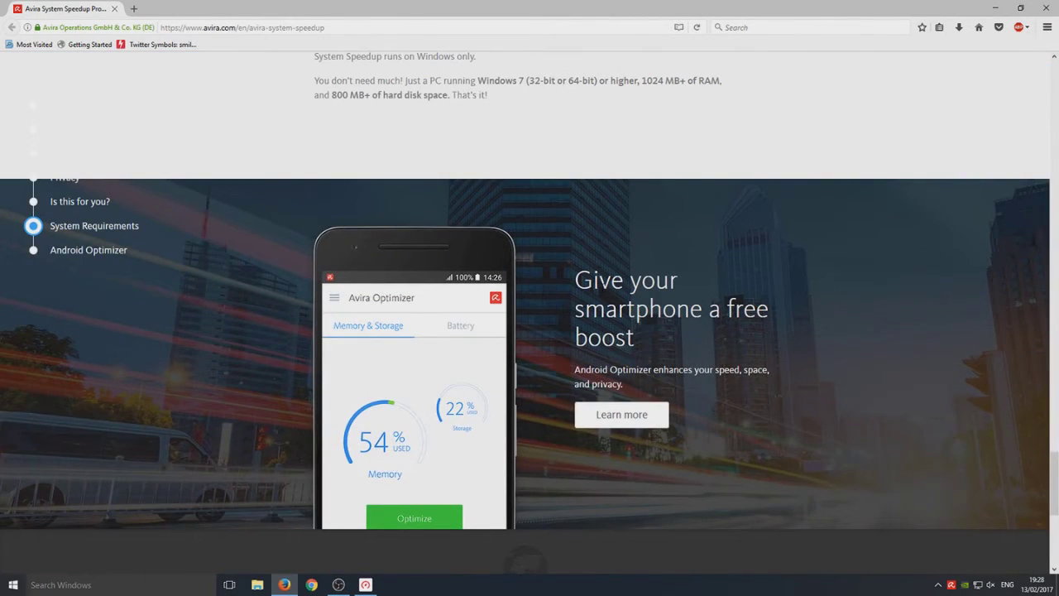
scroll(646, 419, "down", 3)
scroll(600, 317, "up", 5)
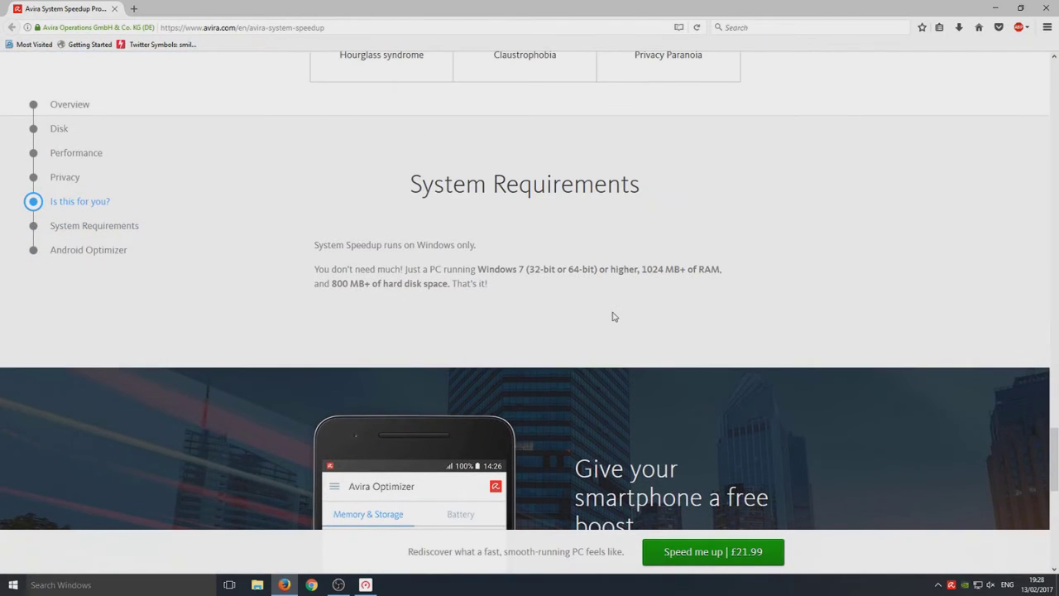
scroll(530, 380, "up", 5)
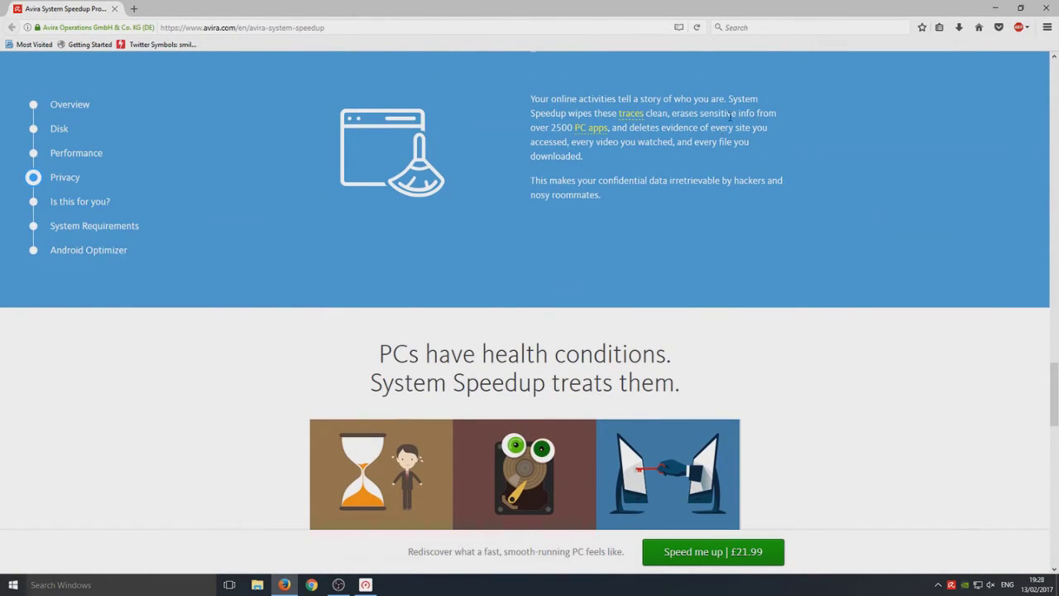
scroll(730, 113, "up", 10)
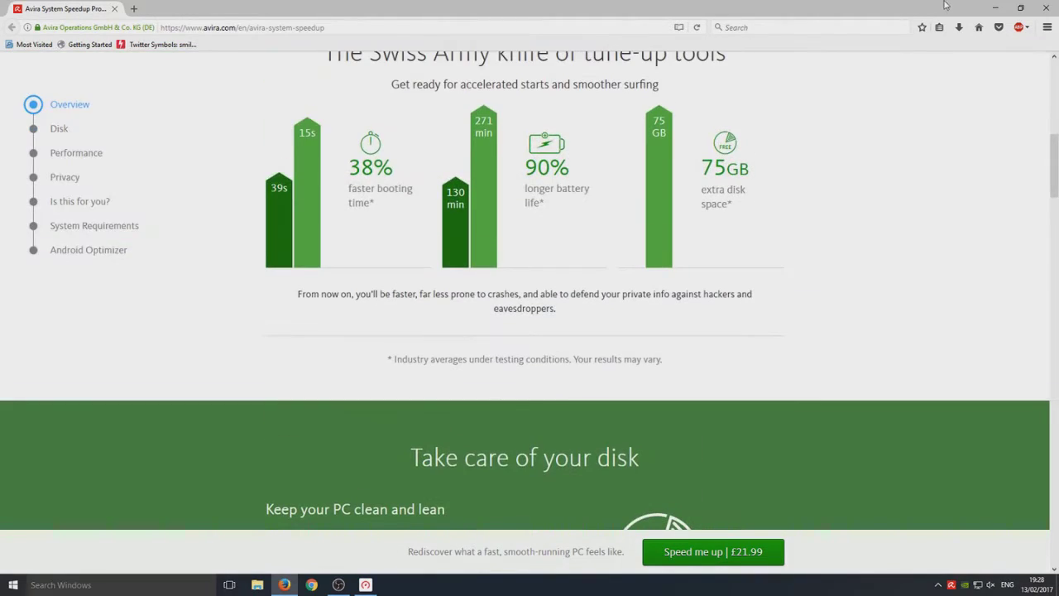
scroll(863, 172, "up", 5)
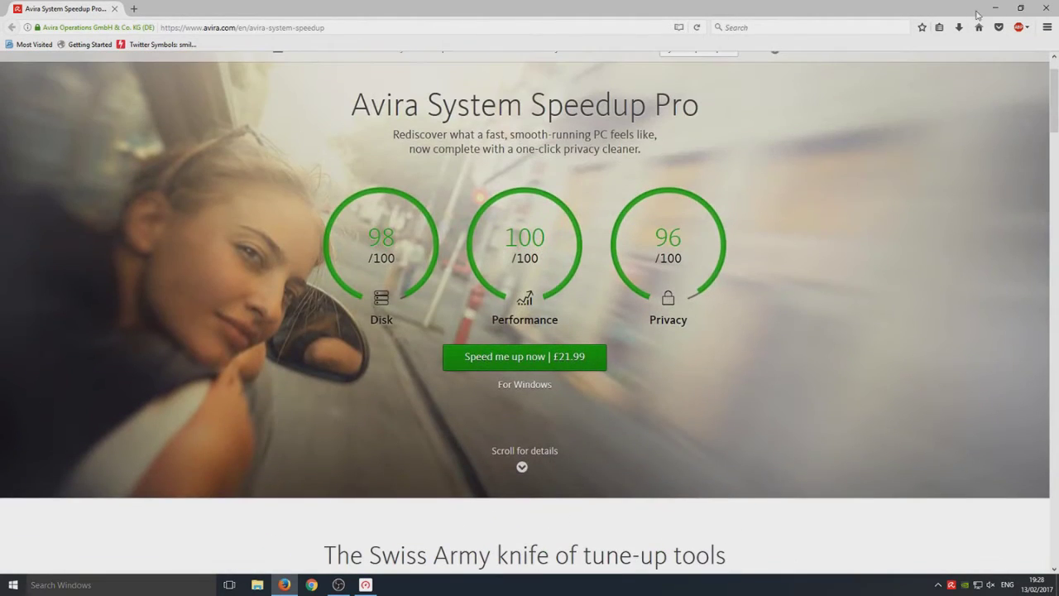
Minimize the browser, dismiss the battery upgrade comparison and switch to Device Optimization
left_click(995, 8)
left_click_drag(521, 154, 562, 94)
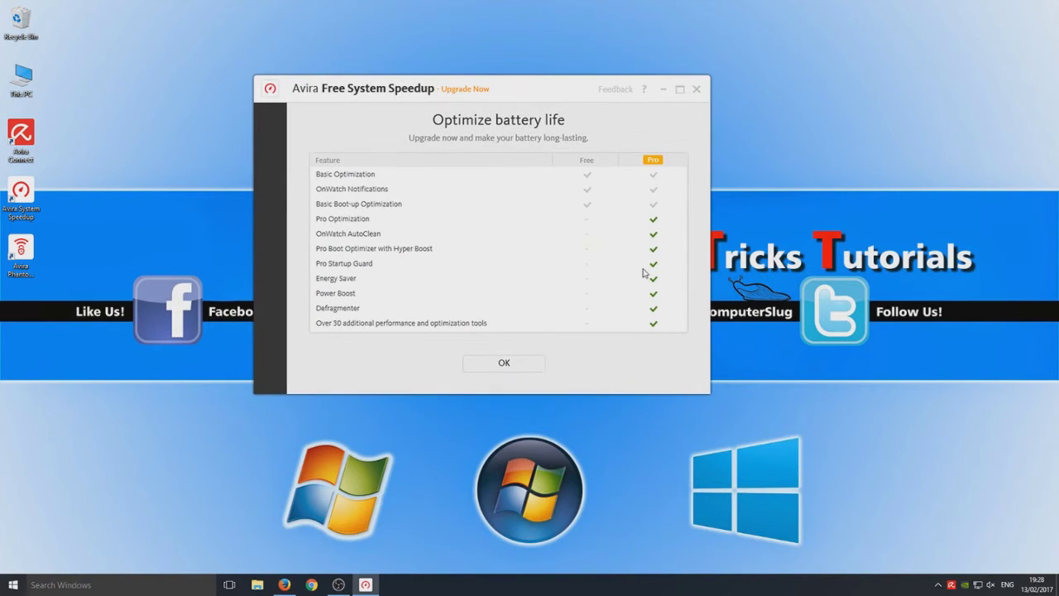
left_click(503, 362)
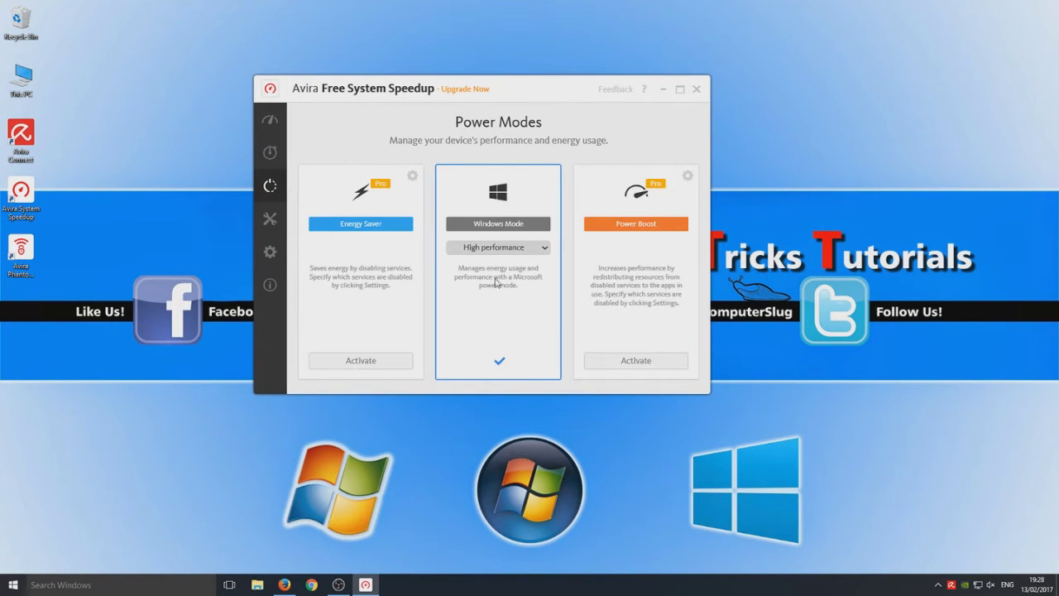
left_click(275, 123)
left_click_drag(520, 89, 539, 105)
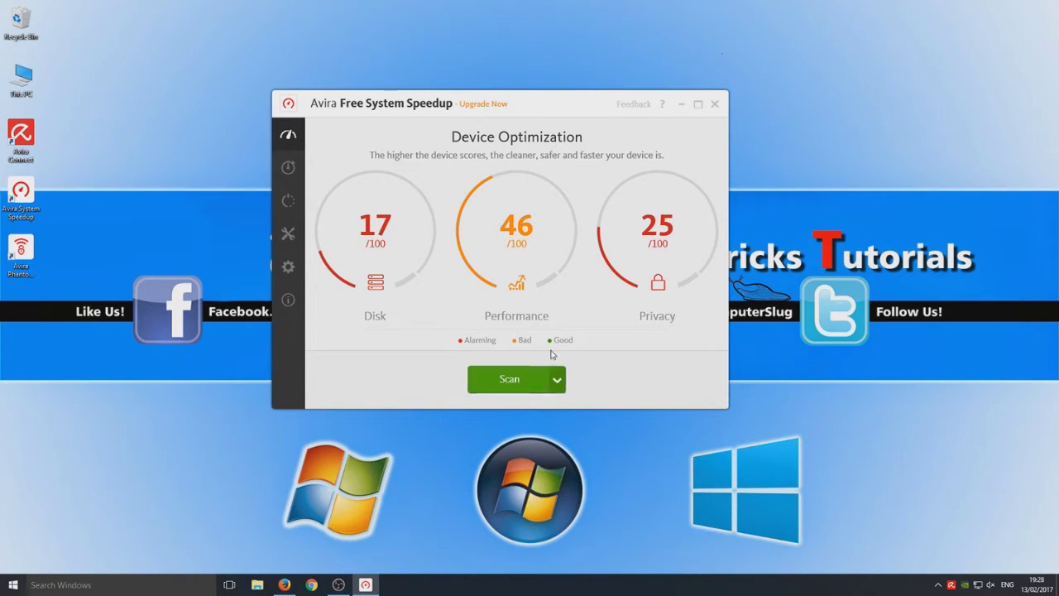
Review the optimizer settings, turn off creating a system restore point, and start the scan
left_click(556, 379)
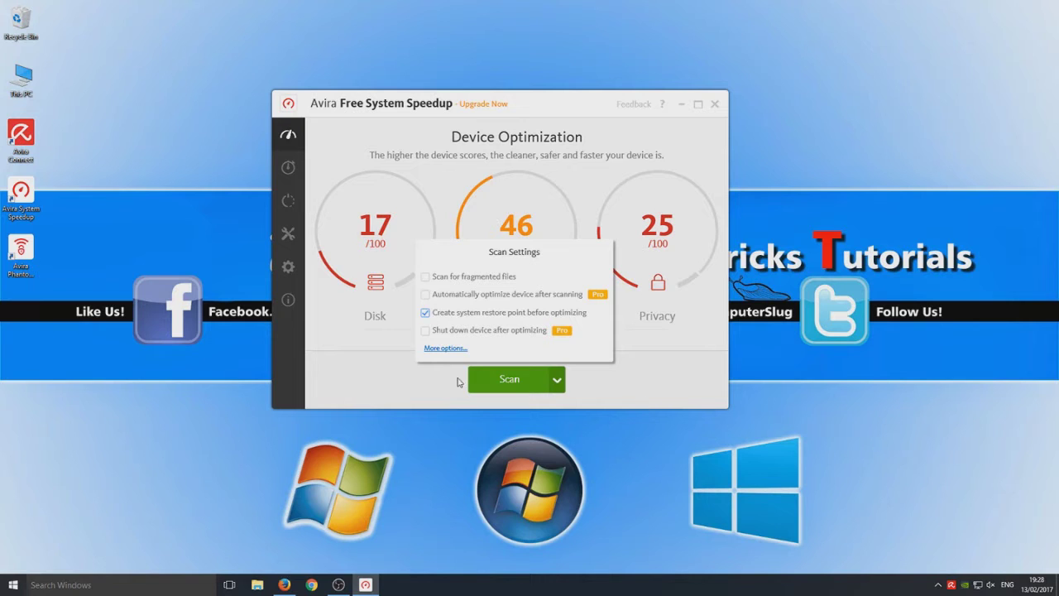
left_click(447, 348)
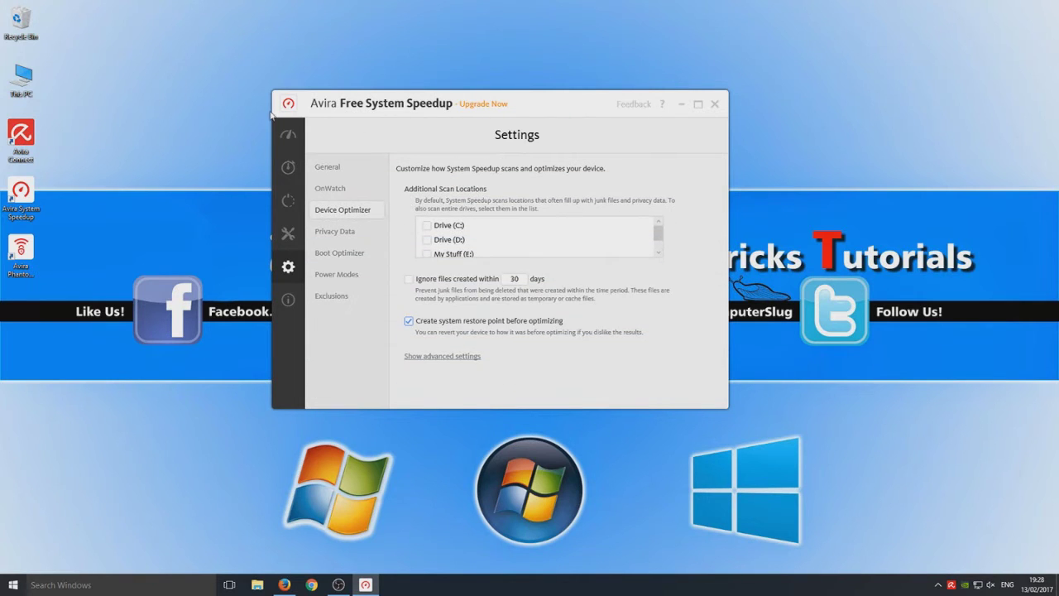
left_click(288, 134)
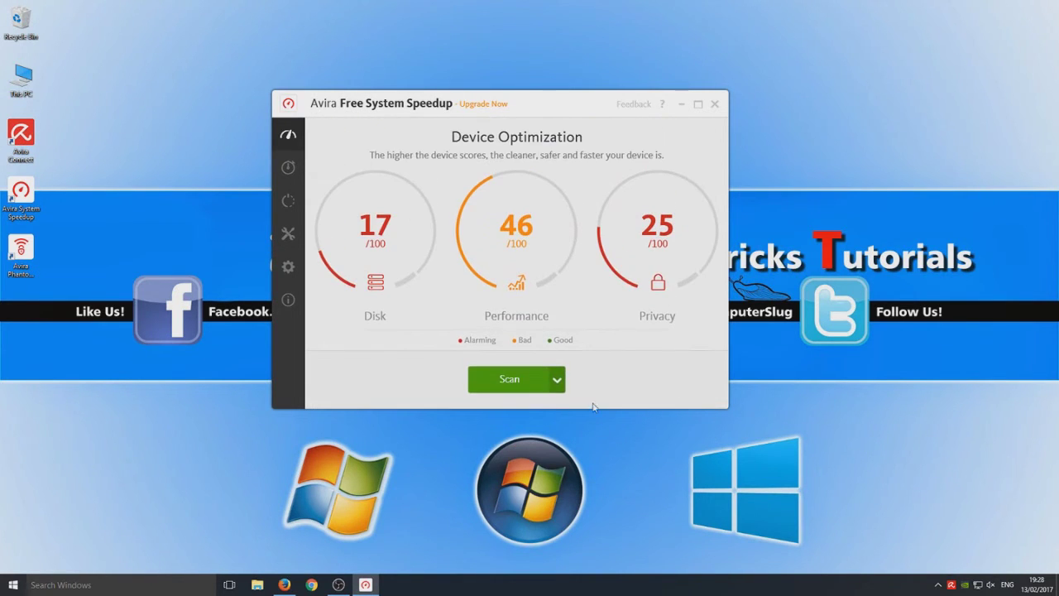
left_click(558, 380)
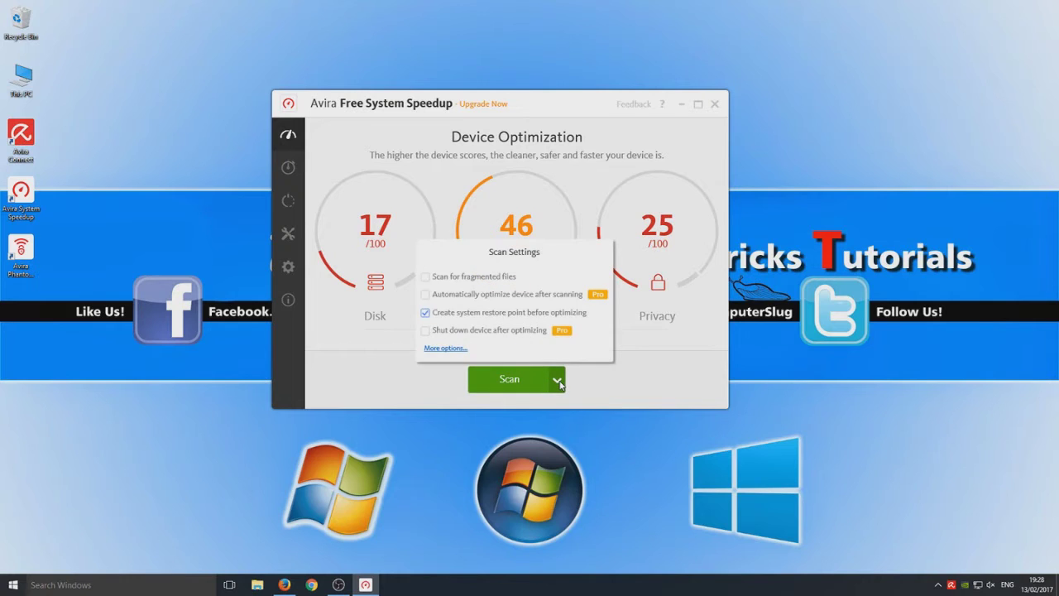
left_click(425, 313)
left_click(558, 381)
left_click(511, 379)
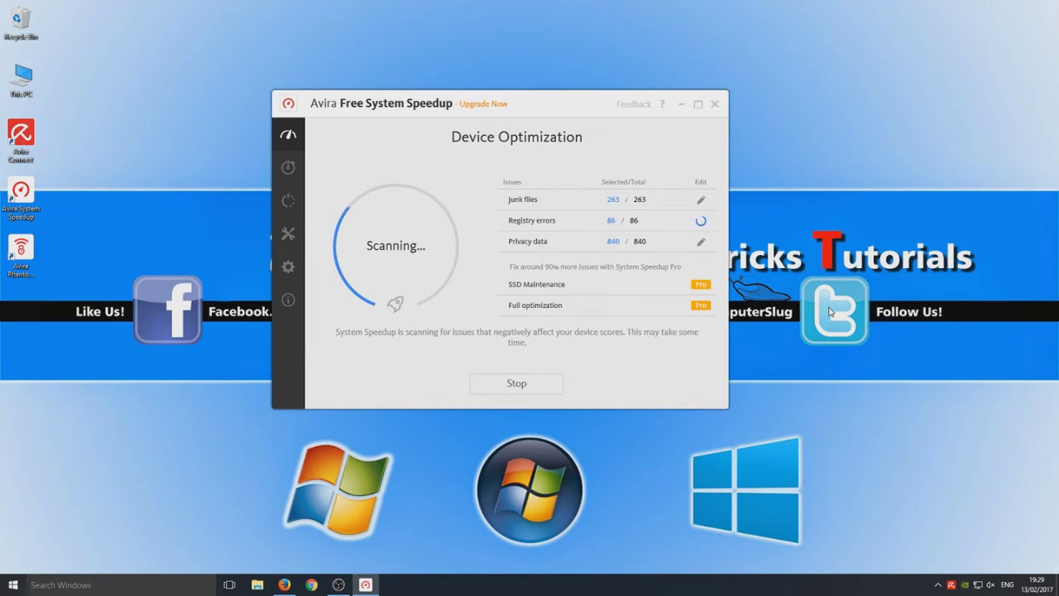
Review the list of junk files found, then return to the overview
left_click(700, 201)
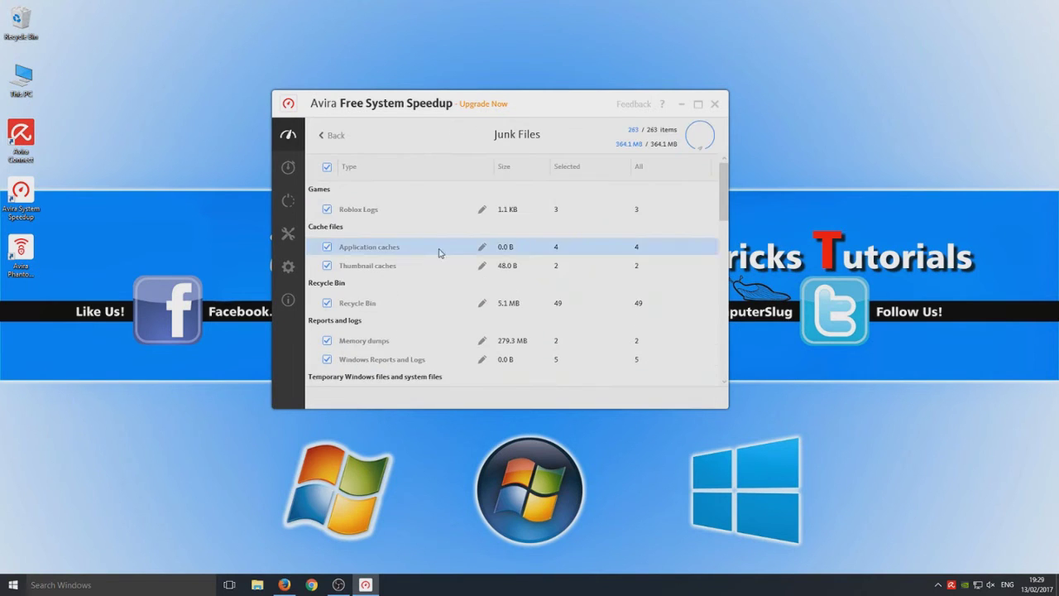
scroll(377, 217, "down", 5)
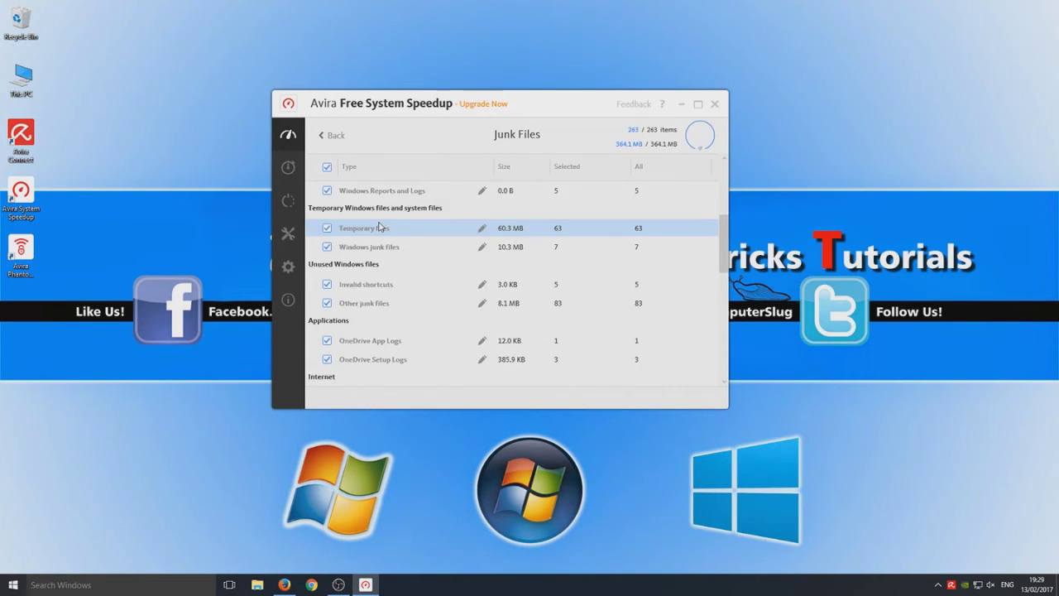
scroll(380, 240, "down", 8)
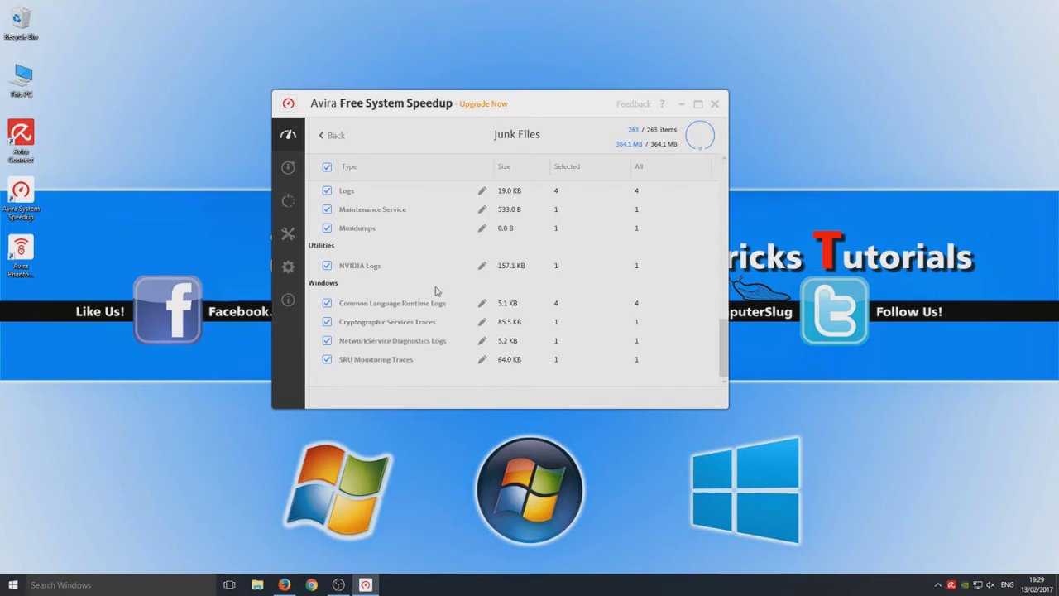
scroll(612, 315, "up", 13)
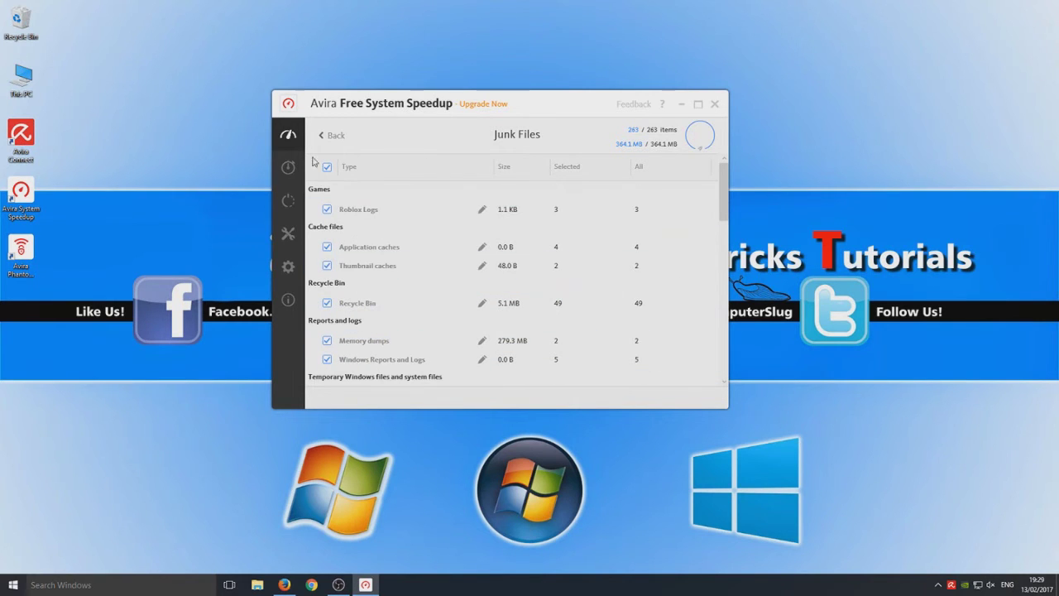
left_click(338, 138)
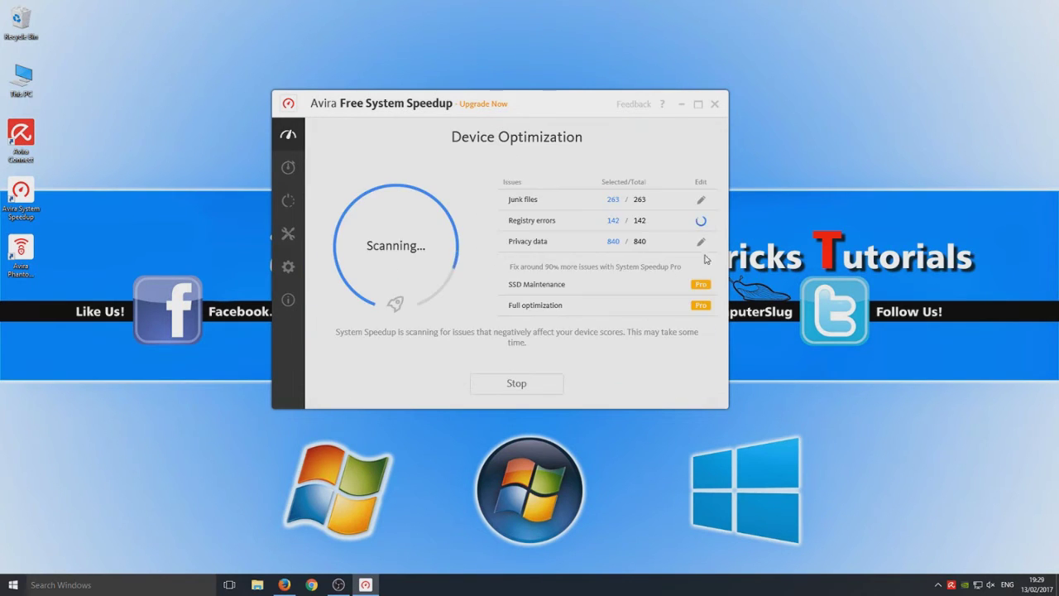
Review the privacy data items found, then return to the overview
left_click(702, 242)
scroll(529, 232, "down", 3)
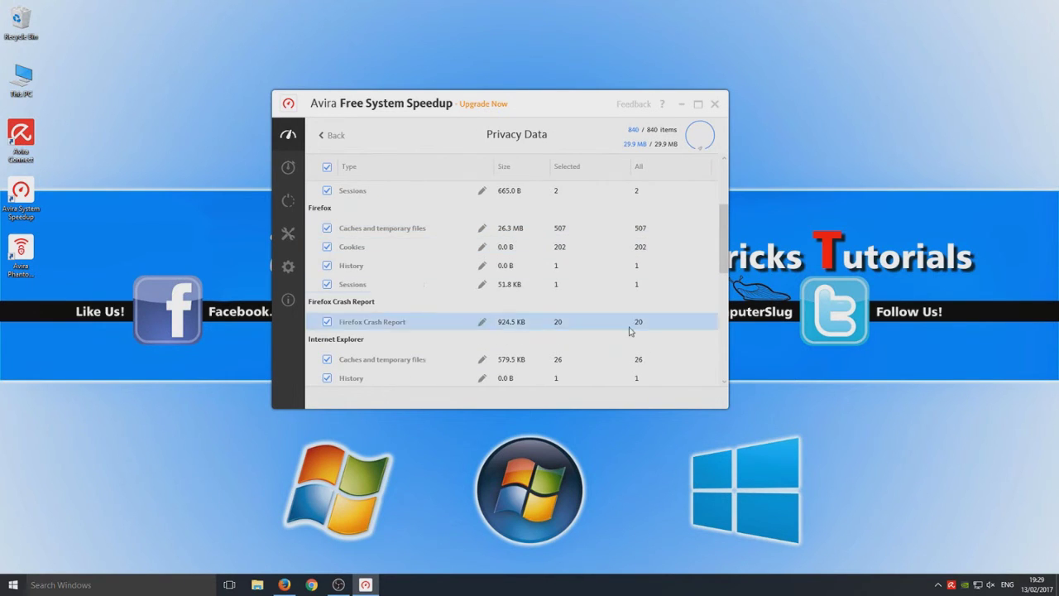
scroll(546, 260, "down", 5)
scroll(560, 248, "up", 10)
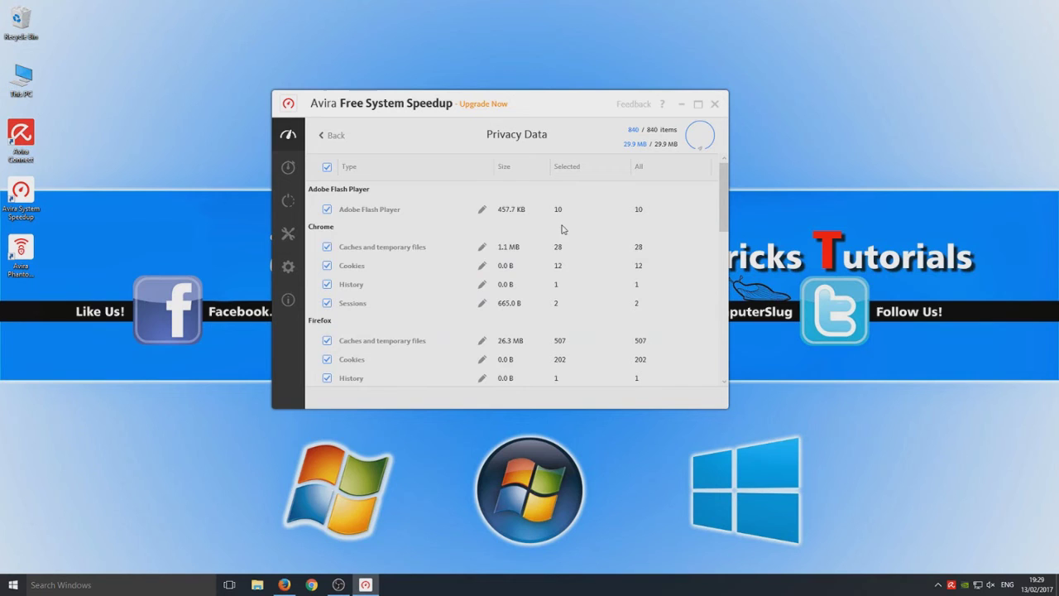
left_click(323, 138)
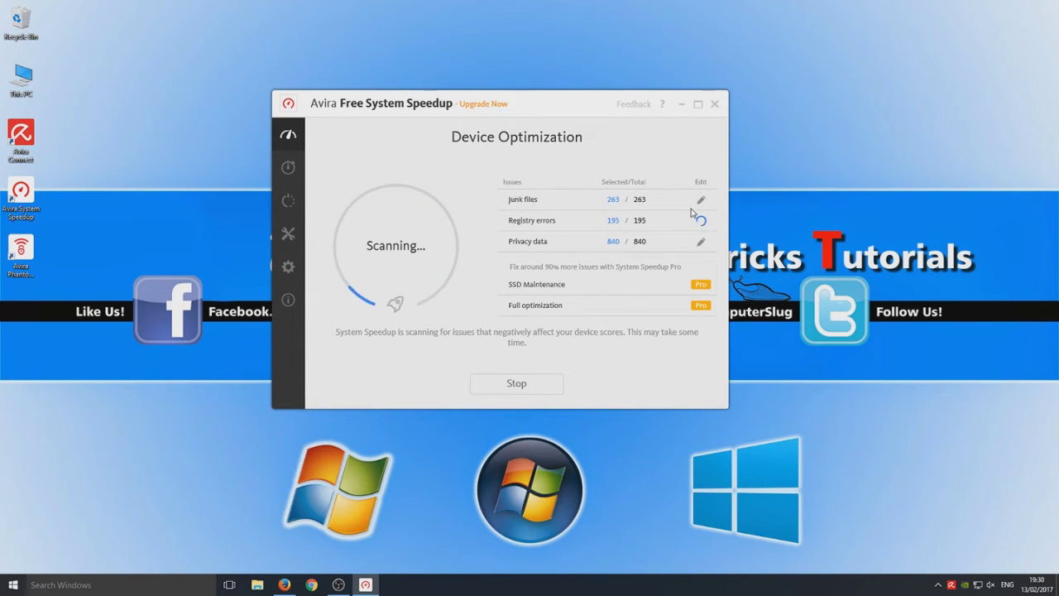
Stop the running scan and check the registry errors found
left_click(518, 385)
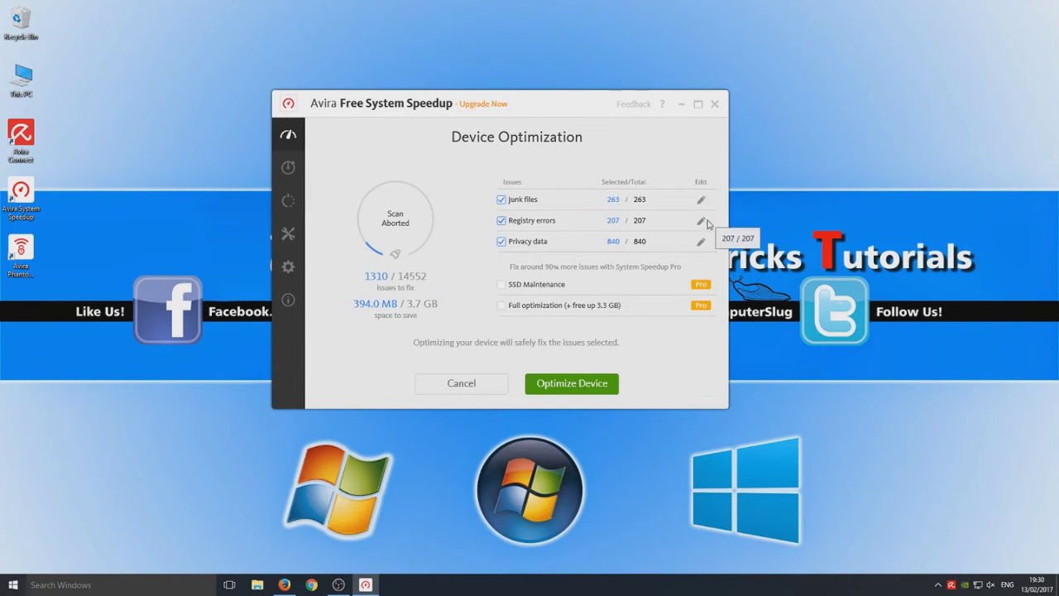
left_click(702, 221)
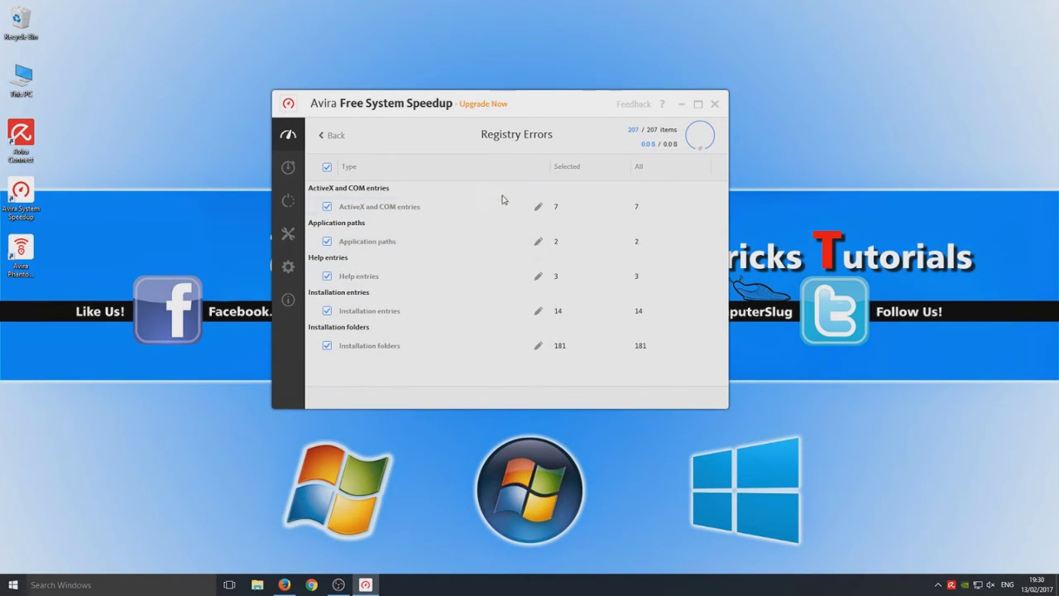
left_click(331, 135)
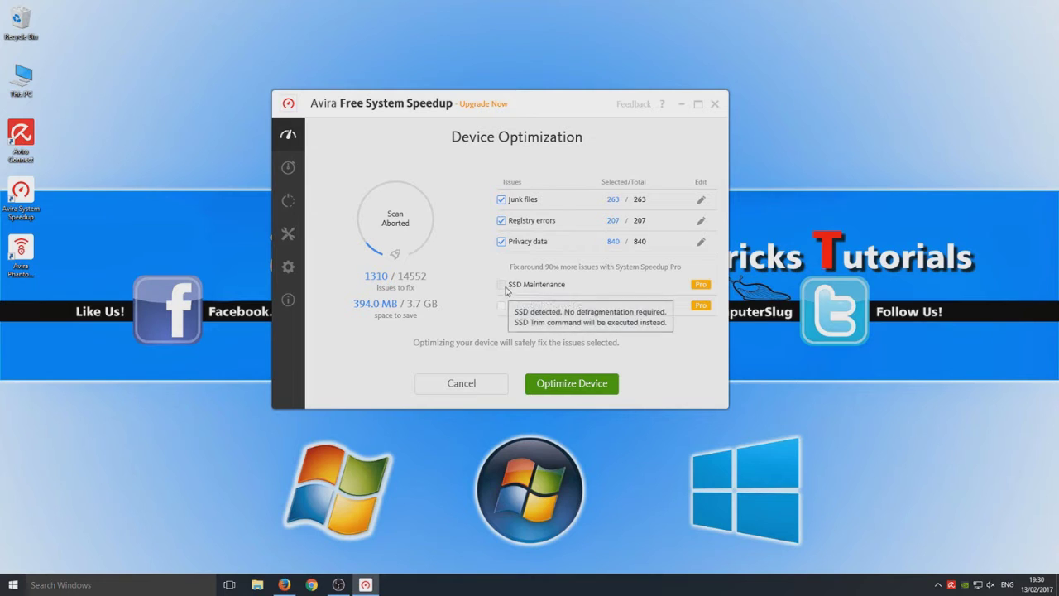
Open the Boot Optimizer, look over its settings, and analyze the startup entries
left_click(286, 169)
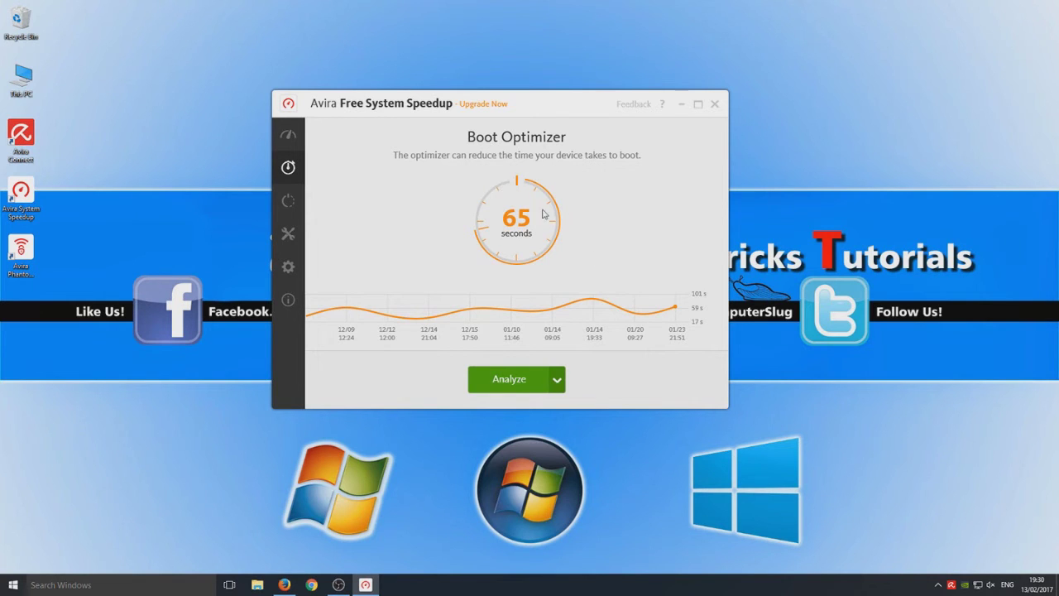
left_click(556, 380)
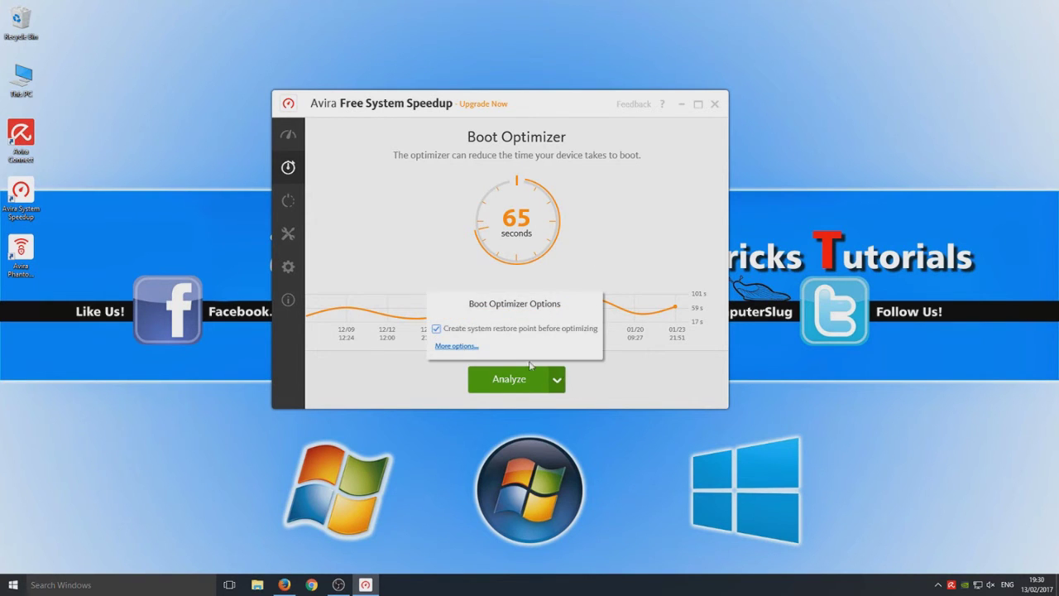
left_click(454, 347)
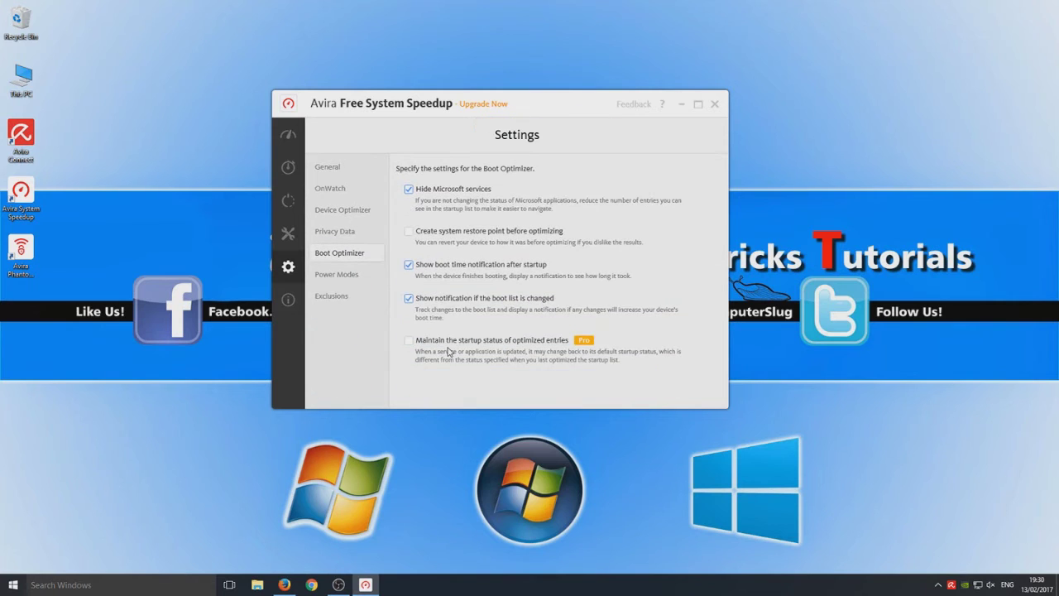
left_click(288, 168)
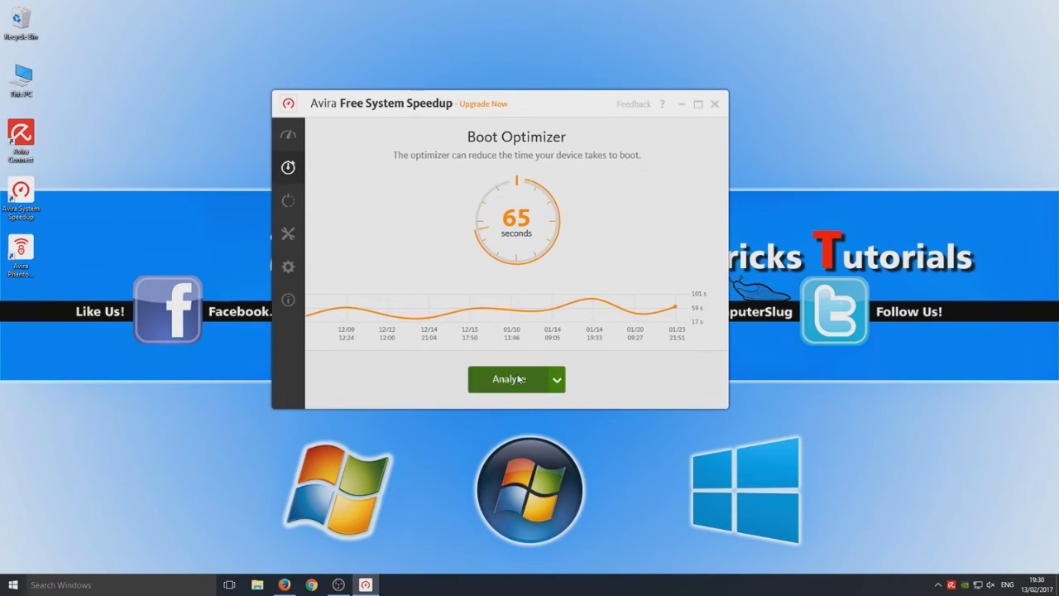
left_click(508, 380)
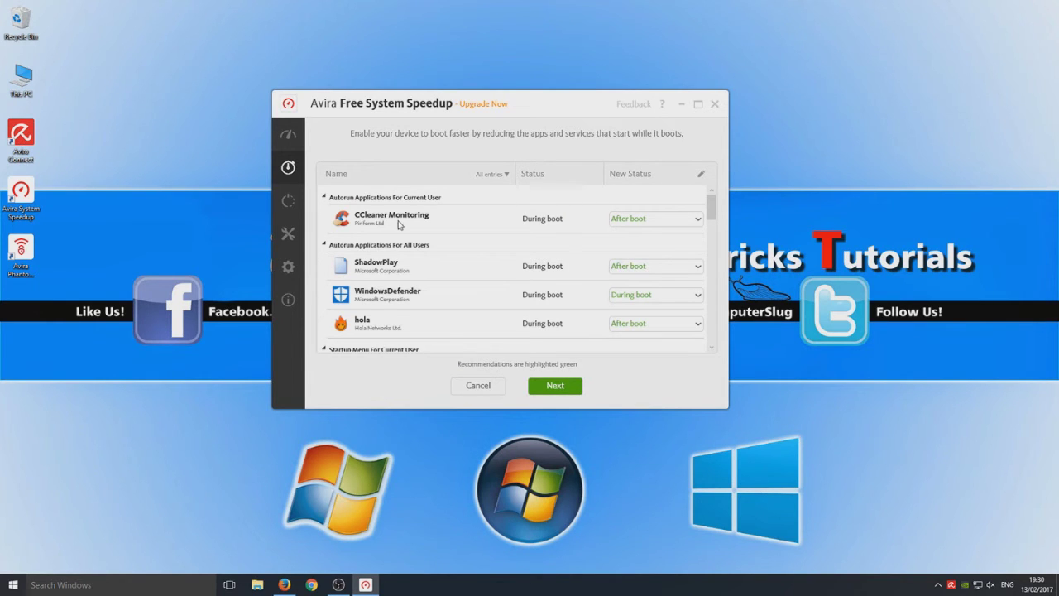
Inspect the CCleaner Monitoring entry's startup choices without changing it
right_click(548, 220)
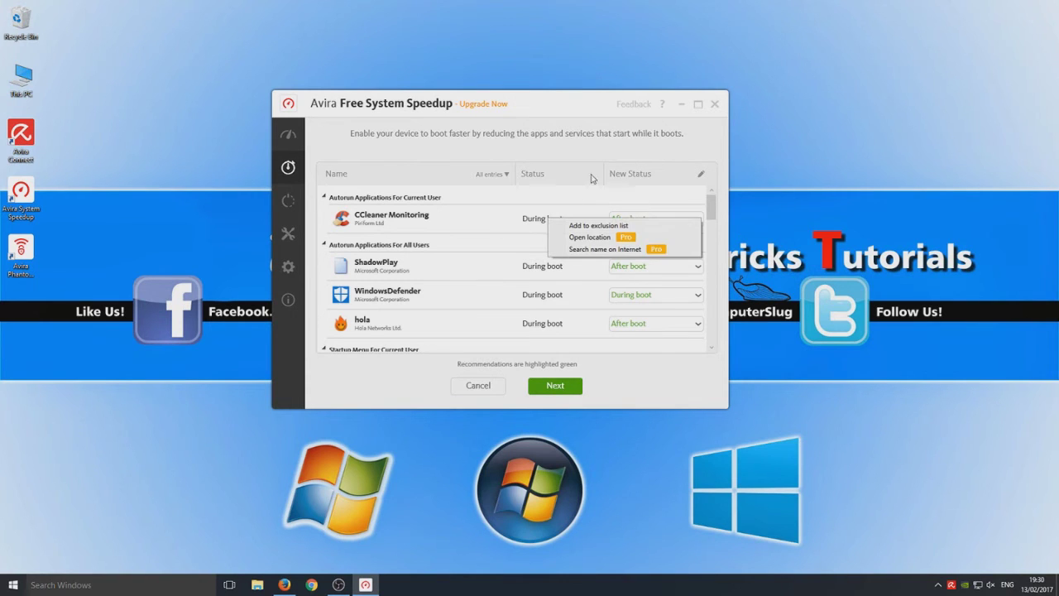
left_click(581, 108)
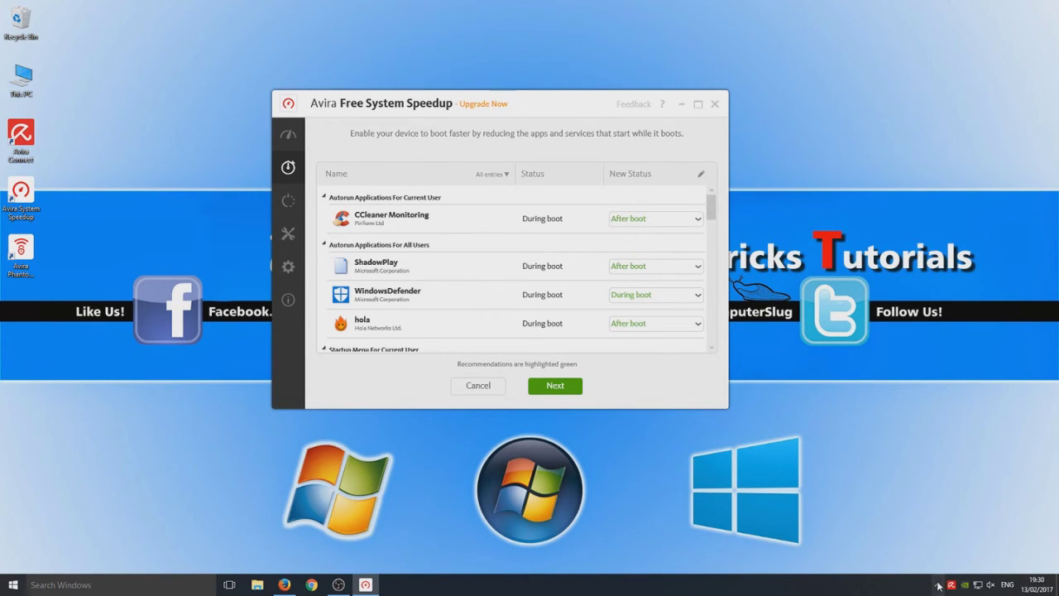
left_click(938, 586)
left_click(988, 414)
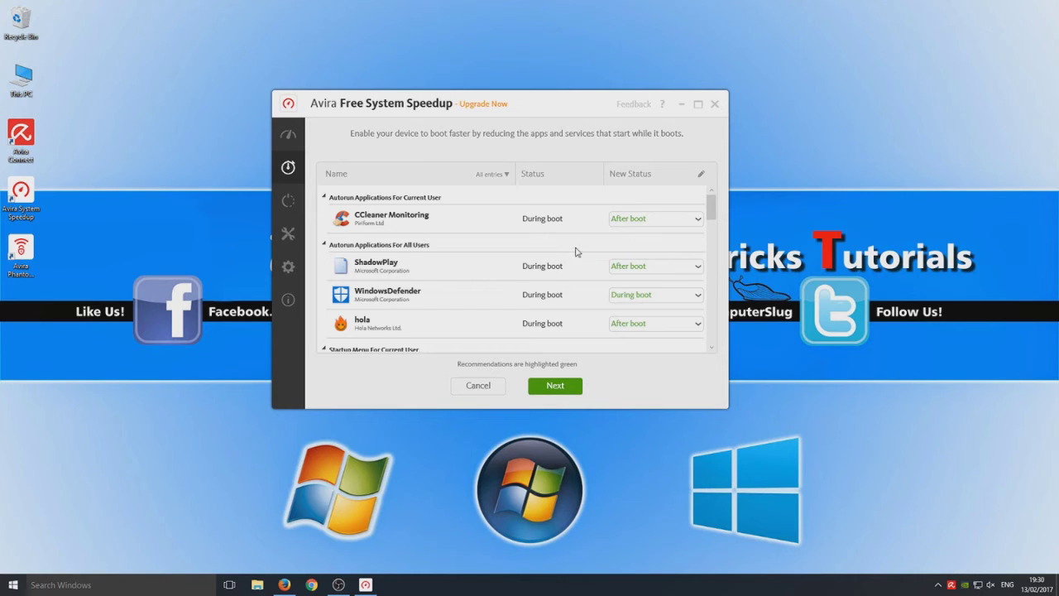
left_click(679, 222)
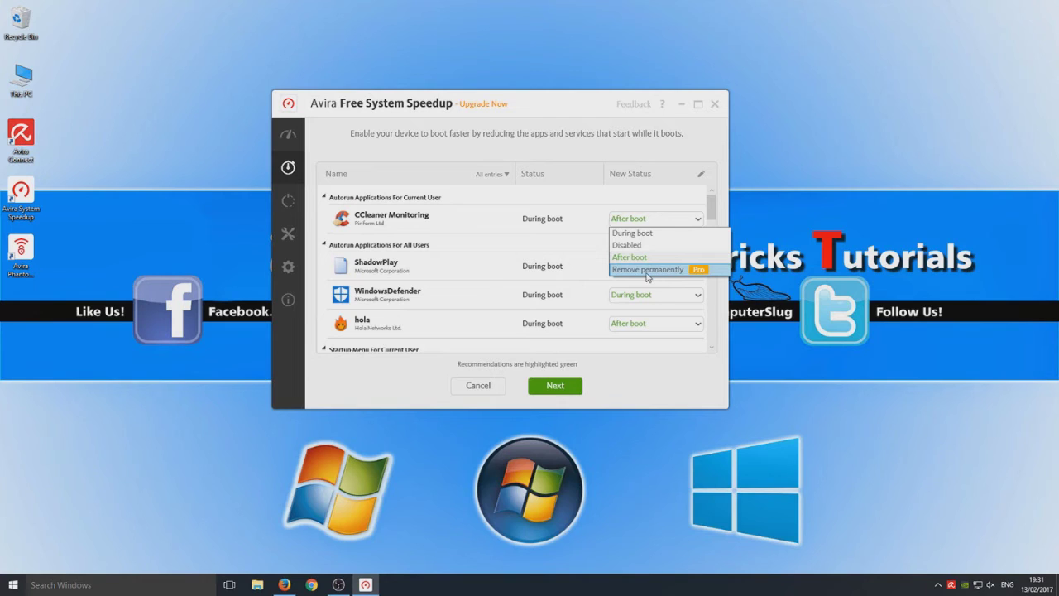
left_click(555, 108)
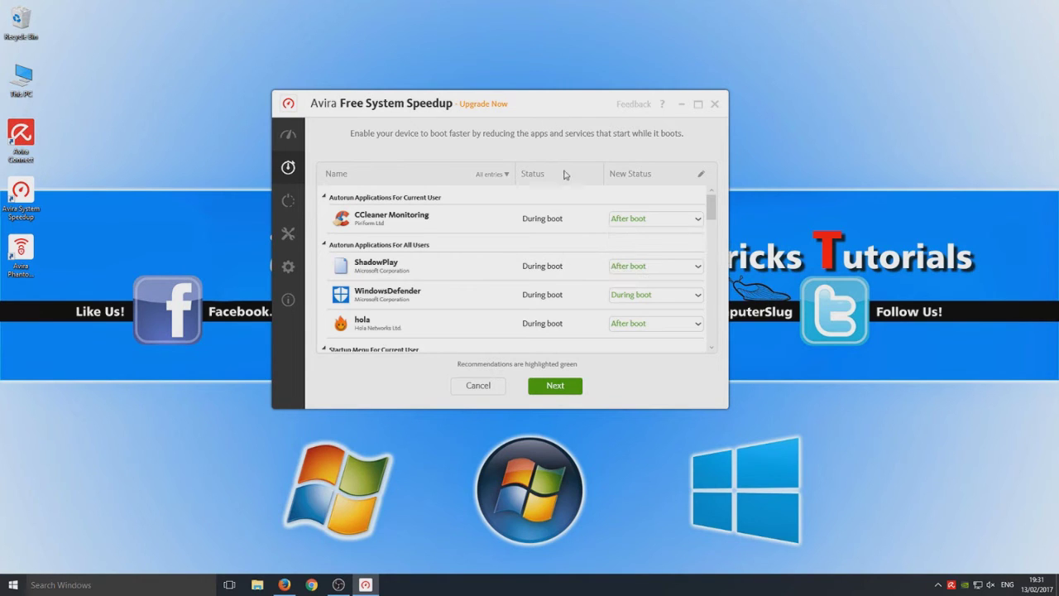
Set the Miza & Seum Dero startup entry's new status to Disabled
scroll(668, 263, "down", 1)
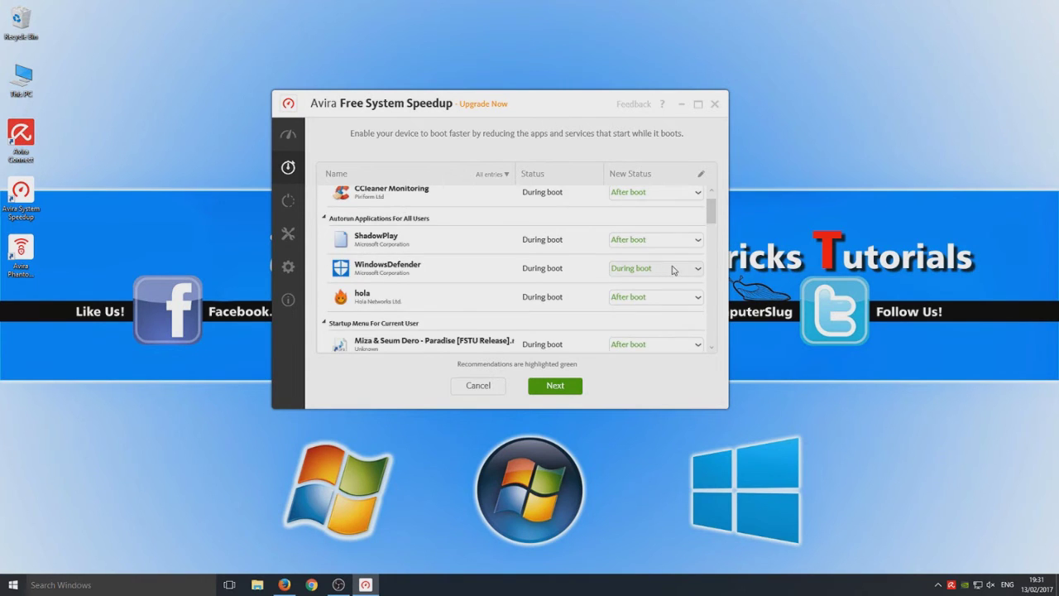
scroll(671, 269, "down", 1)
scroll(668, 265, "down", 3)
left_click(661, 238)
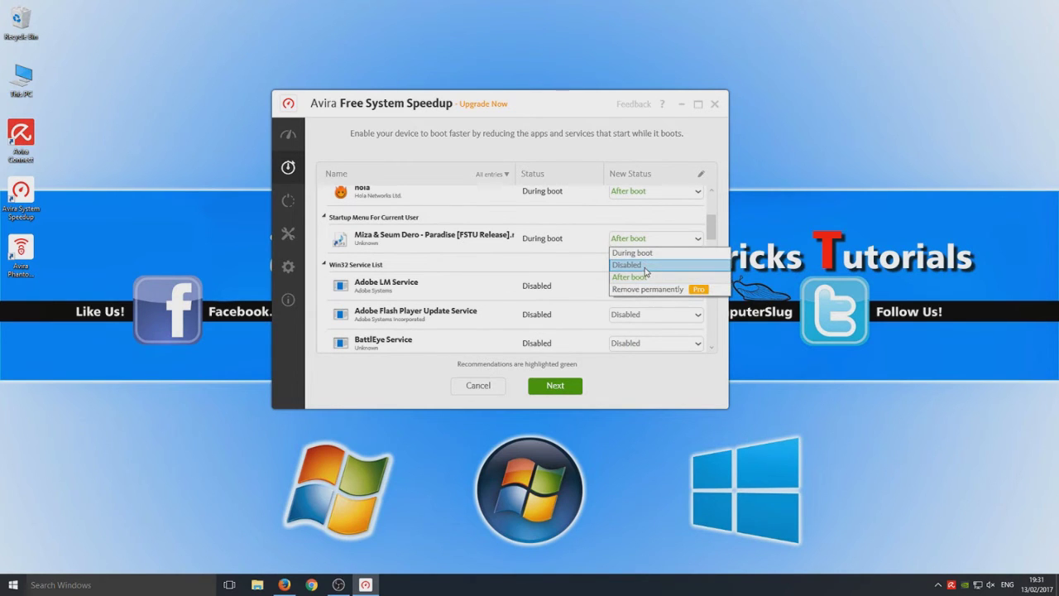
left_click(646, 267)
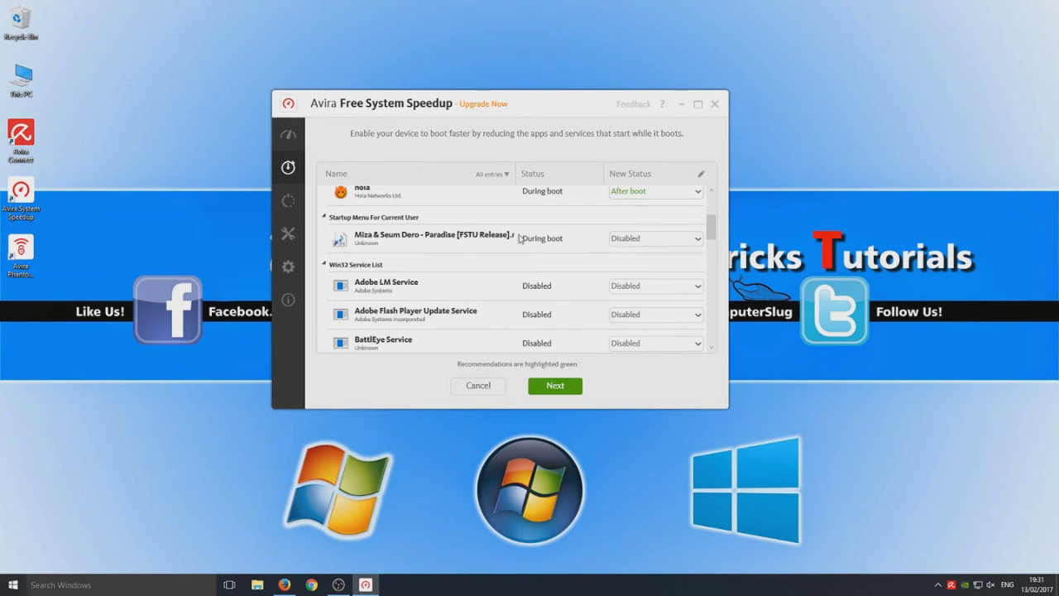
Look through the rest of the startup list, then bring up Windows search
scroll(533, 283, "down", 1)
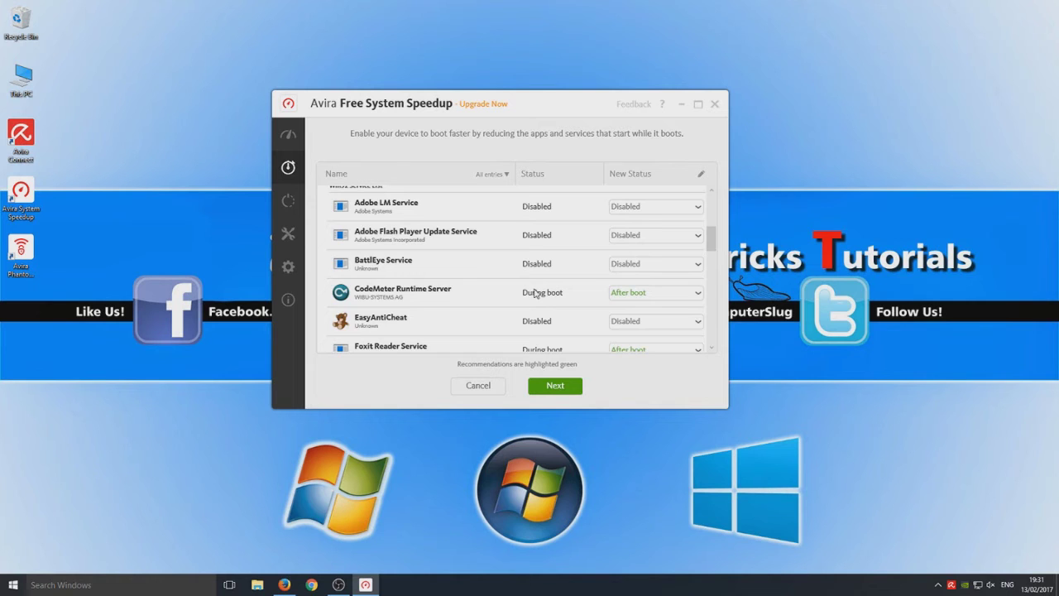
scroll(536, 292, "down", 7)
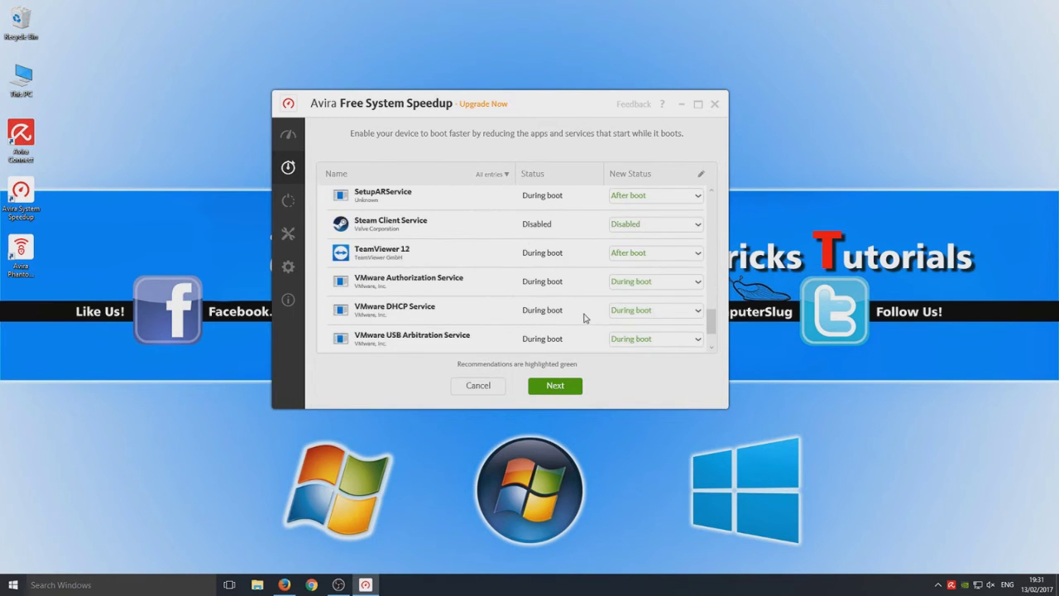
scroll(584, 317, "up", 10)
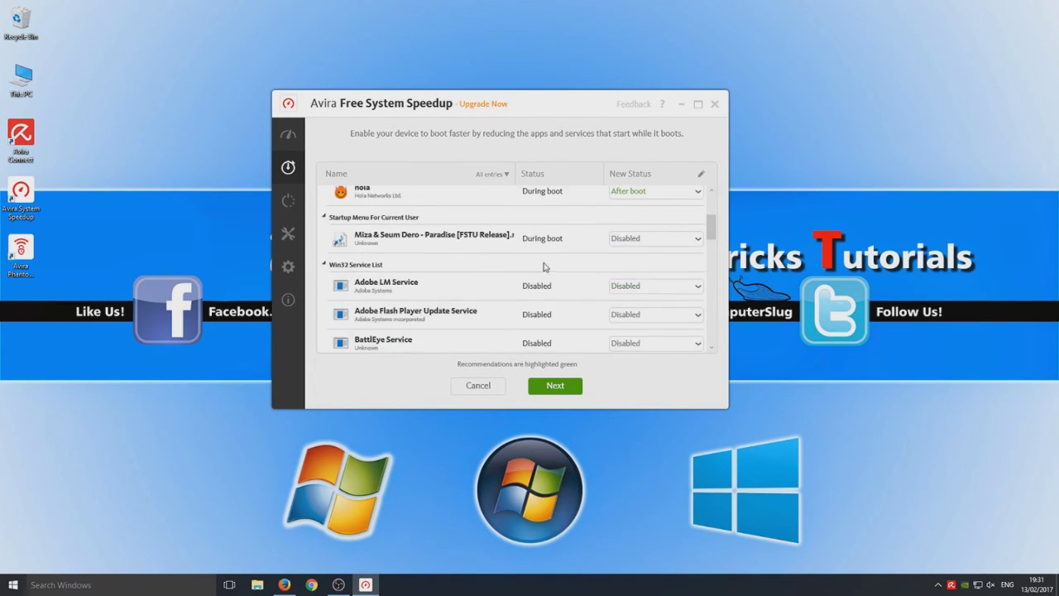
scroll(544, 273, "down", 10)
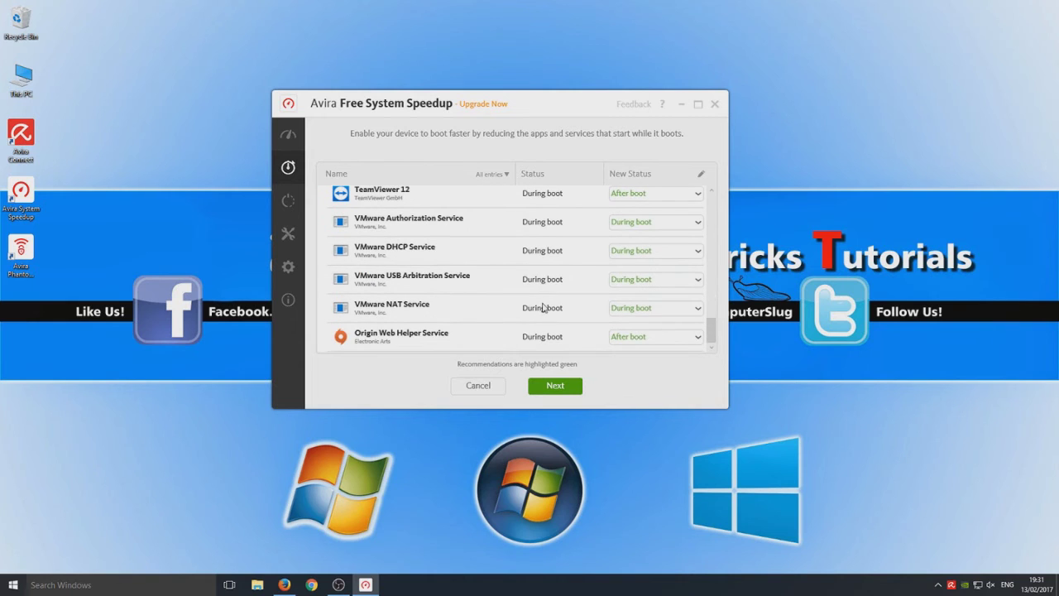
left_click(62, 584)
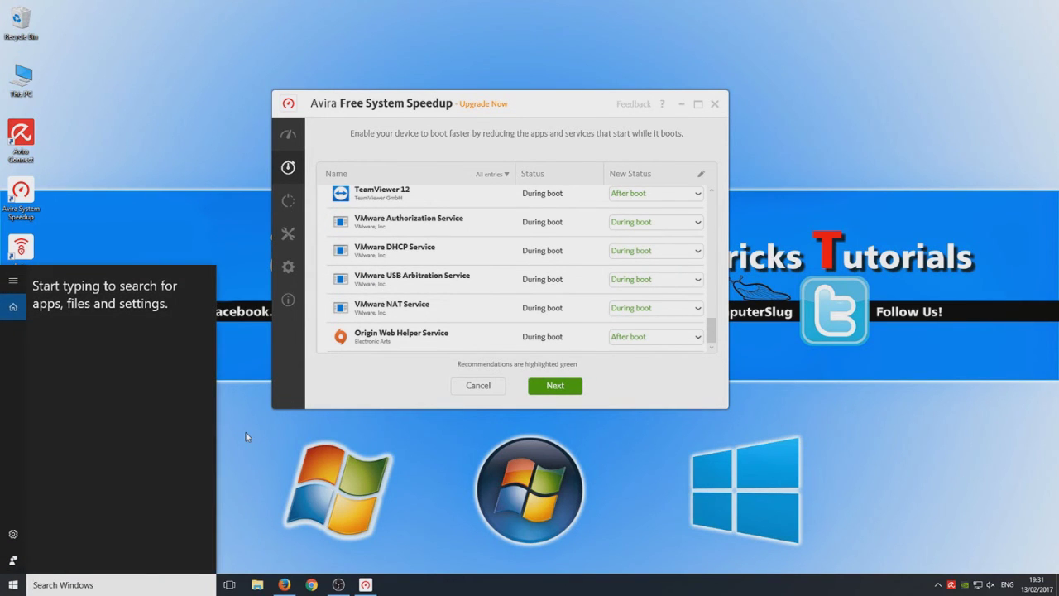
Launch System Configuration via 'mscongif' and go to its Startup settings
type("msco")
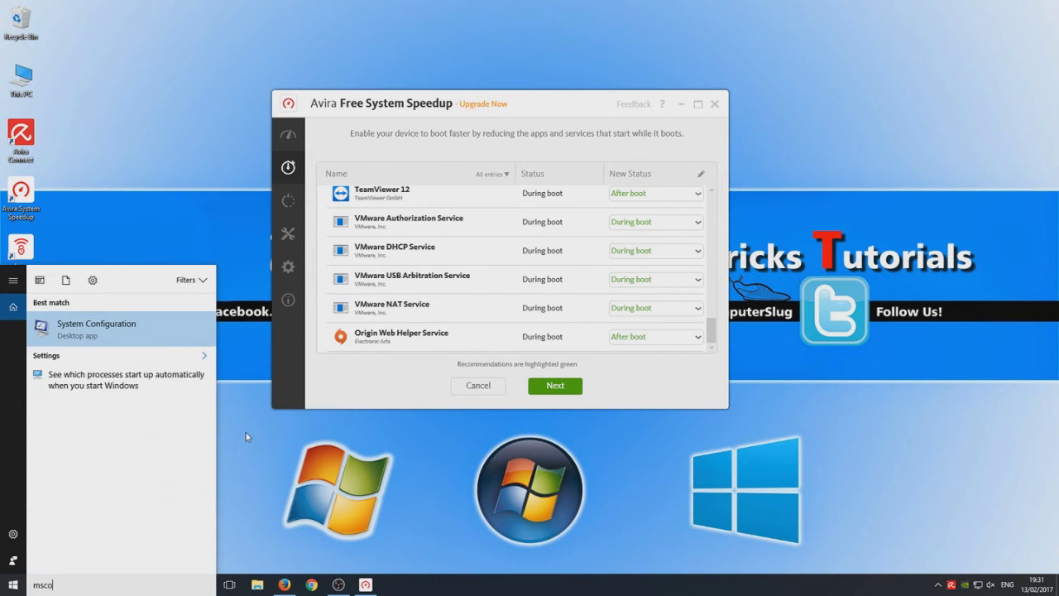
type("ngif")
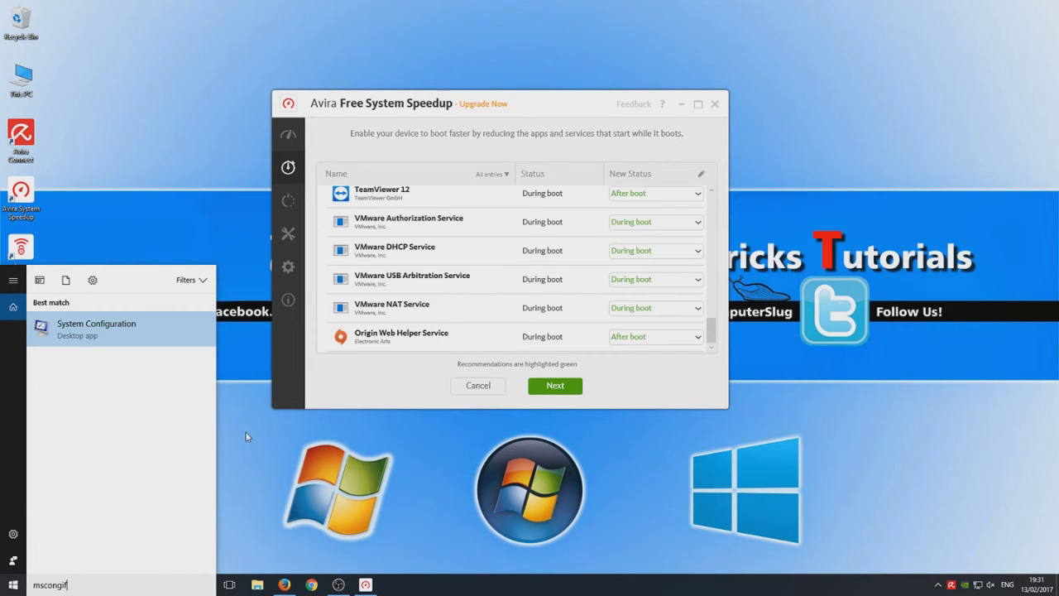
key("Return")
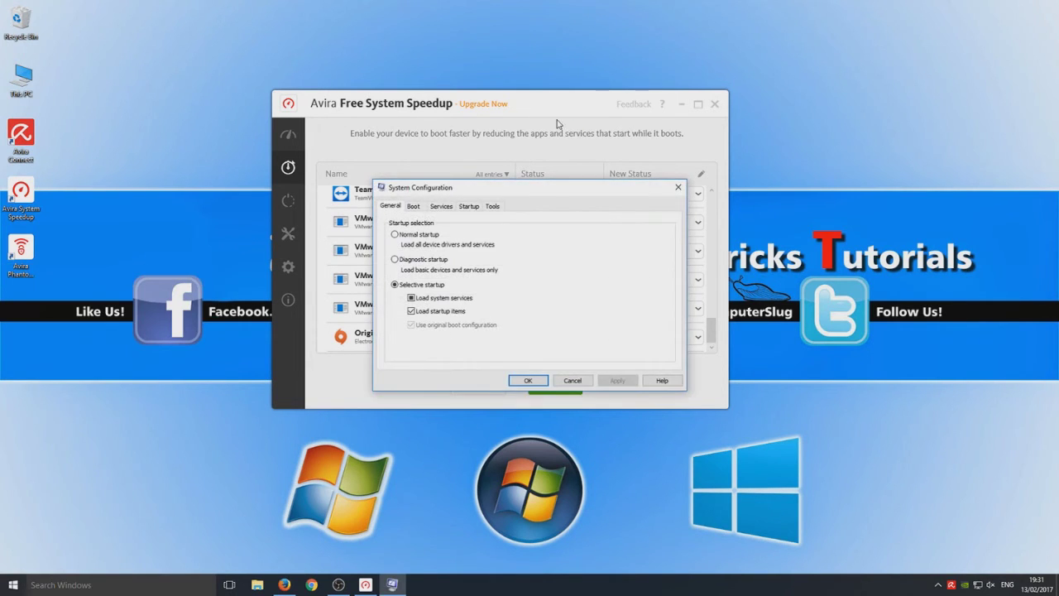
left_click(466, 206)
left_click_drag(584, 185, 510, 138)
Disable the last startup entry in Task Manager, then close Task Manager and System Configuration
left_click(464, 192)
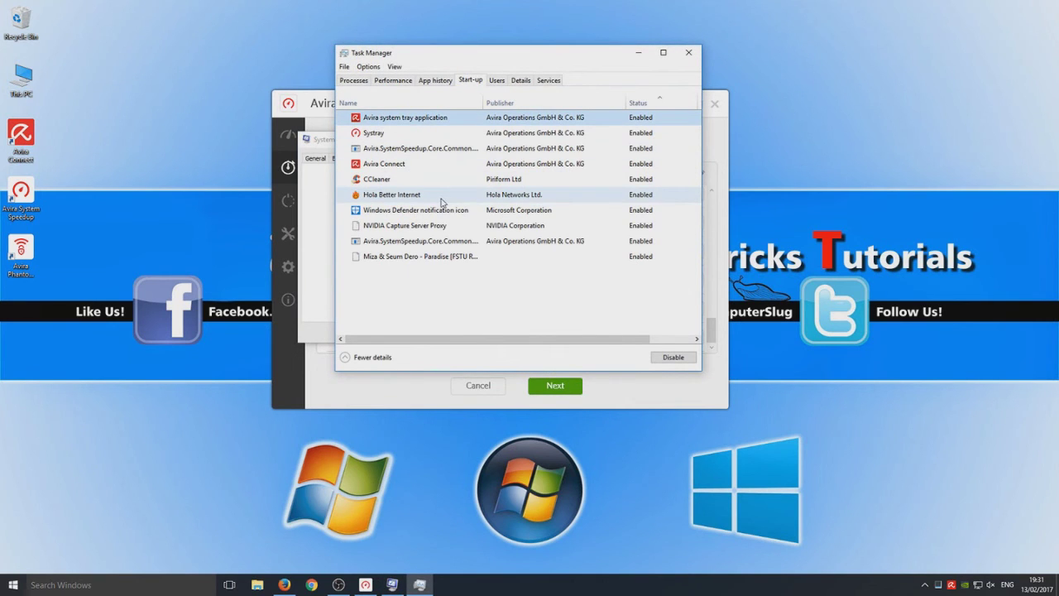
right_click(445, 260)
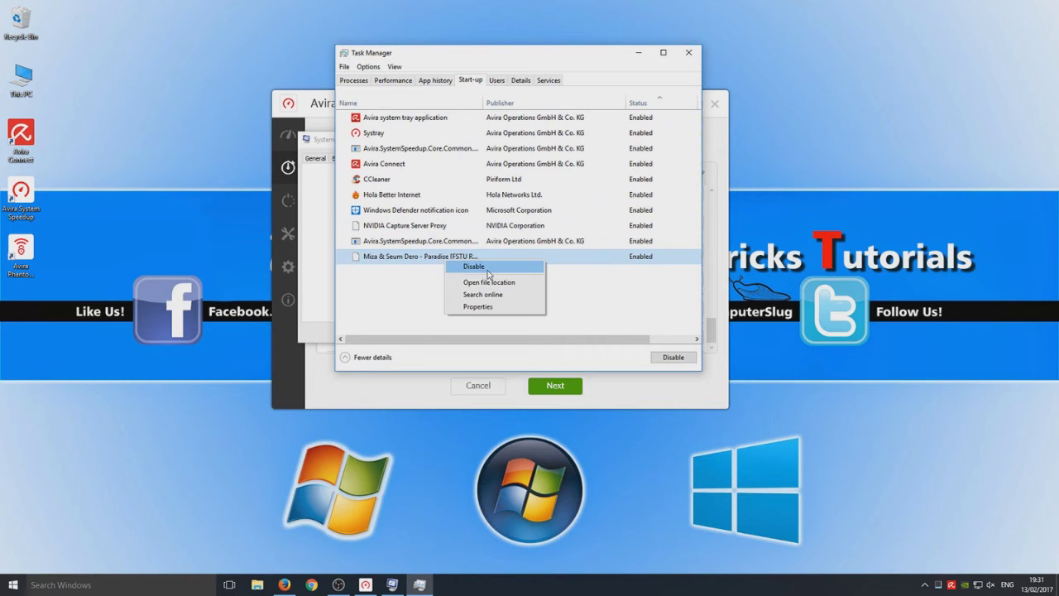
left_click(487, 270)
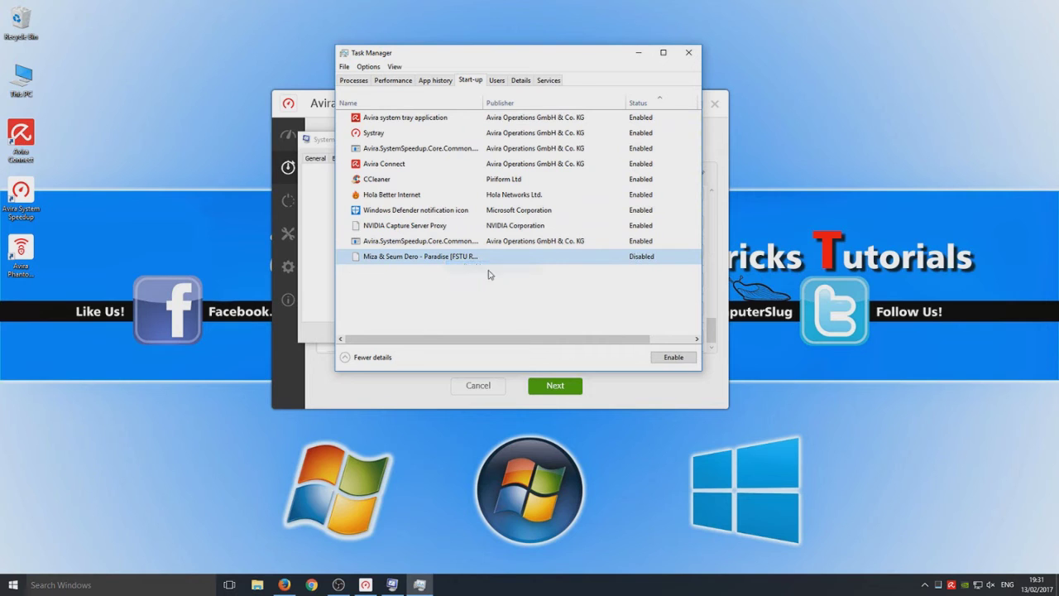
left_click(687, 52)
left_click(603, 139)
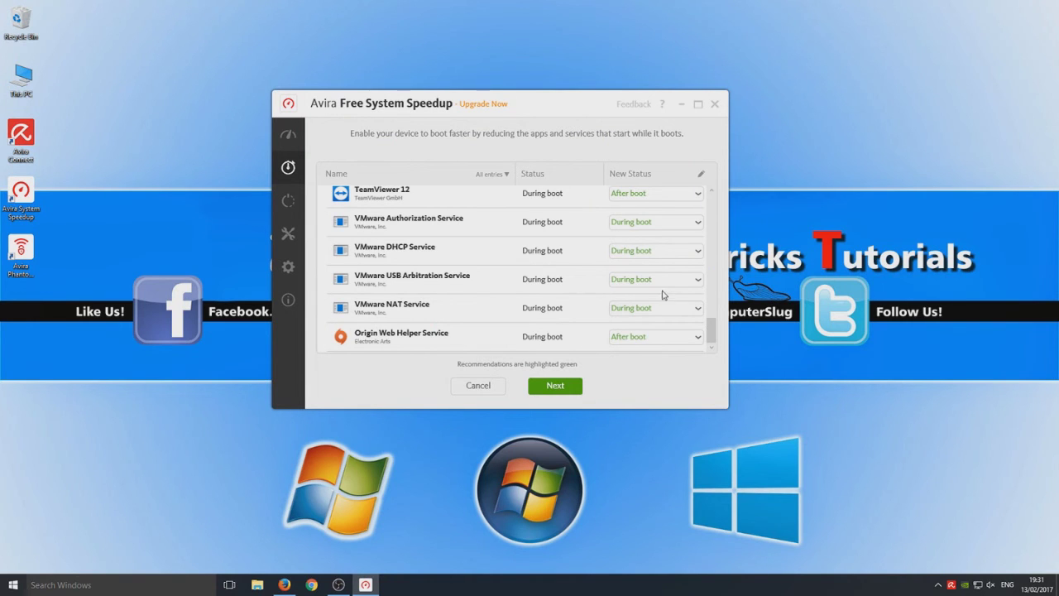
Run the Basic boot time optimization, then go to the Power Modes page
left_click(568, 392)
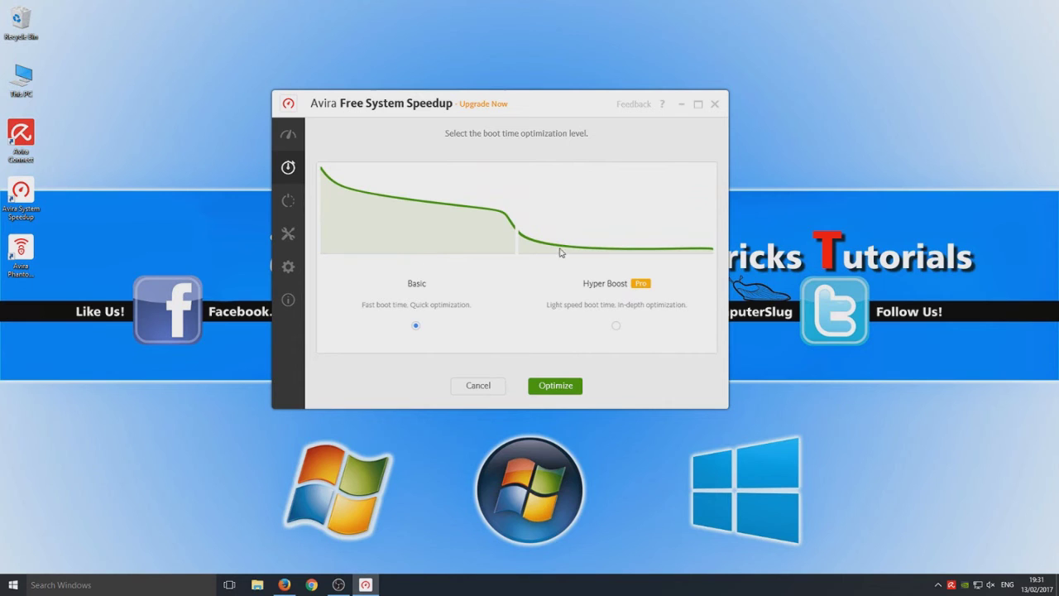
left_click(558, 389)
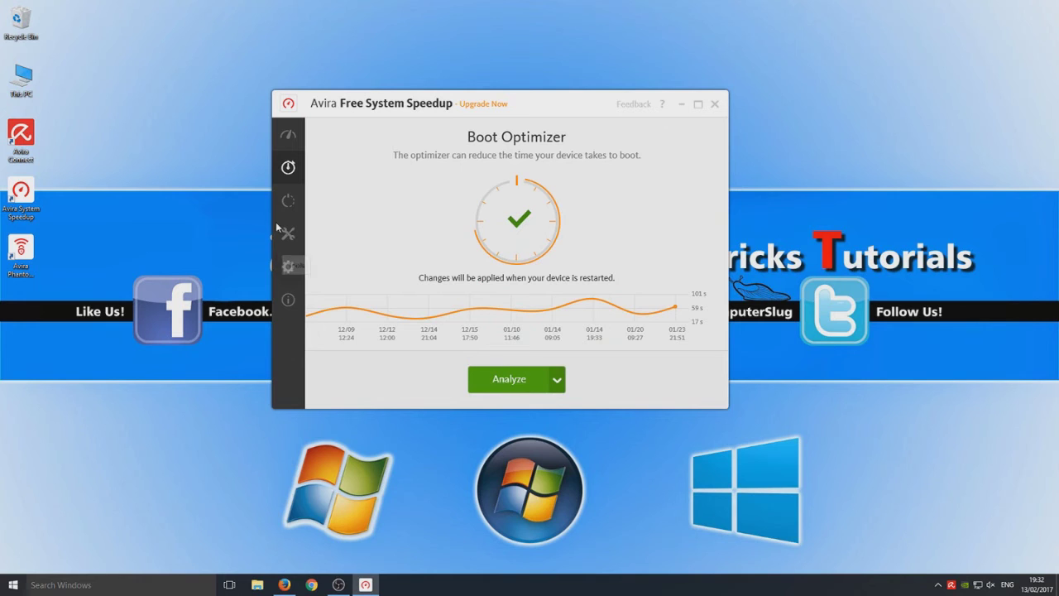
left_click(290, 201)
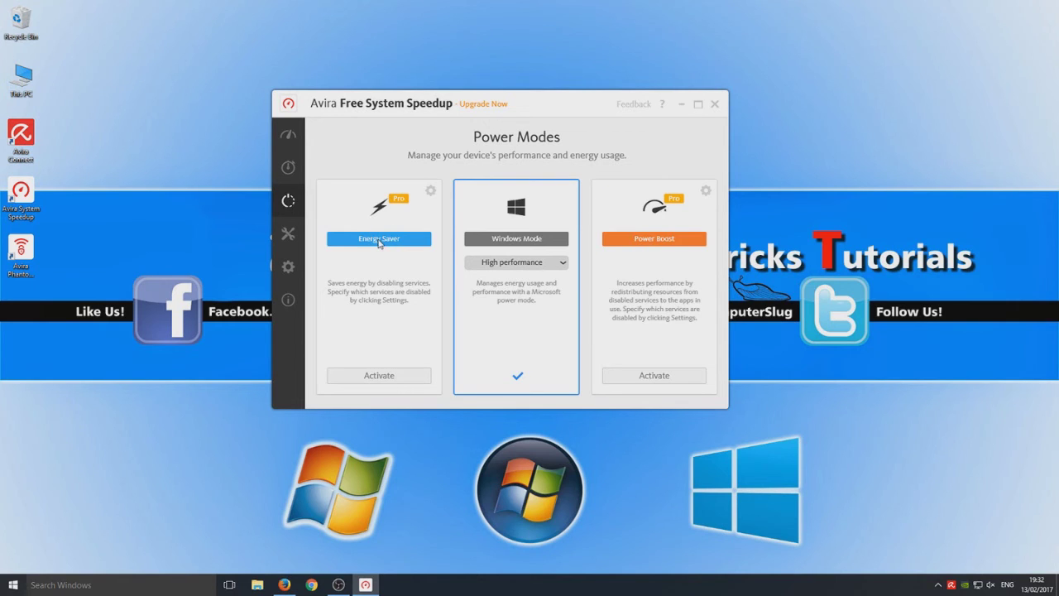
left_click(678, 375)
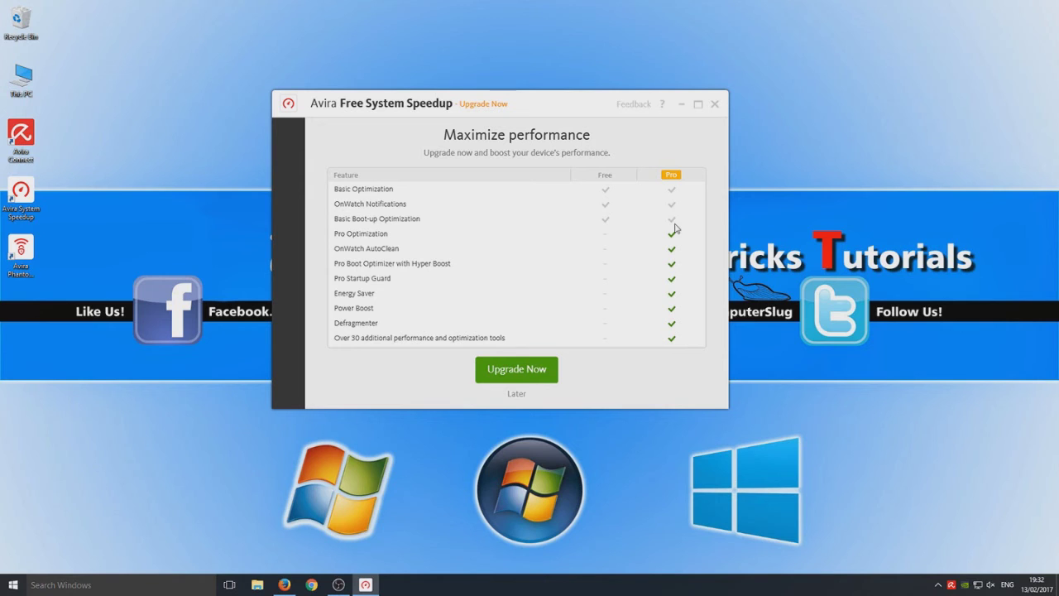
left_click(516, 393)
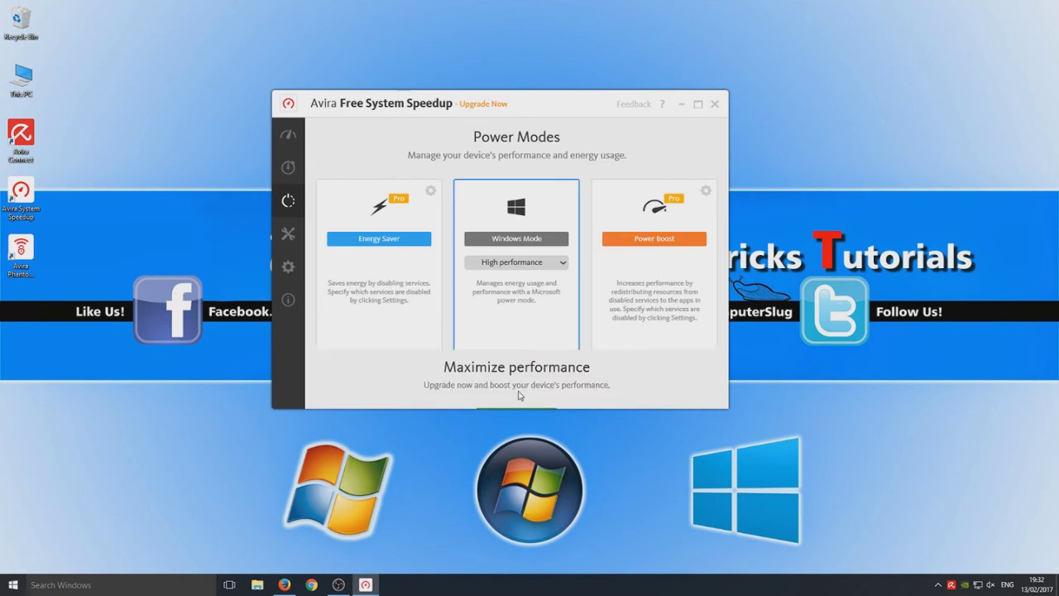
left_click(533, 263)
left_click(533, 263)
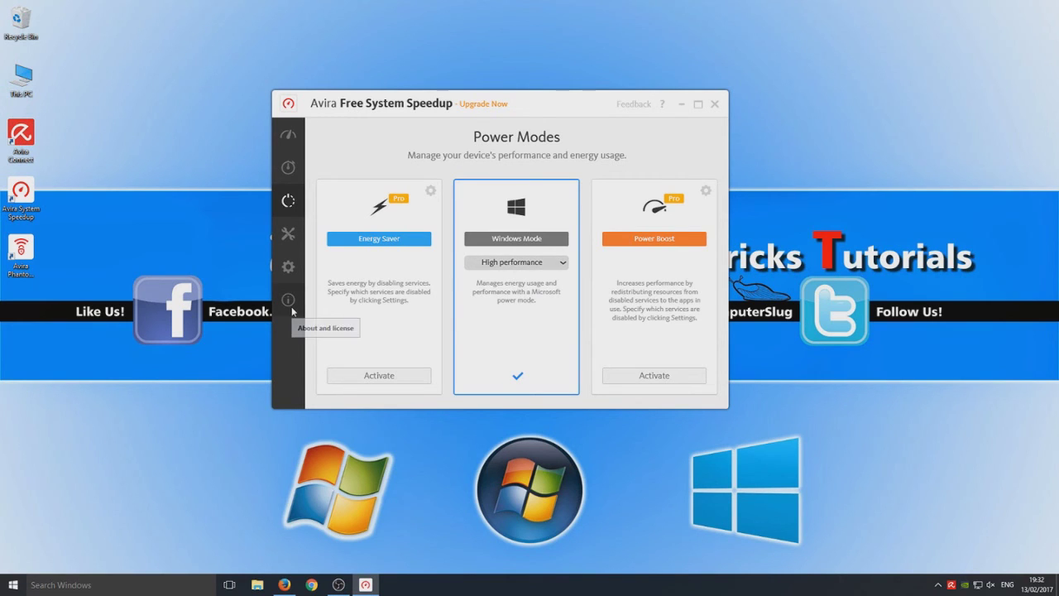
left_click(165, 586)
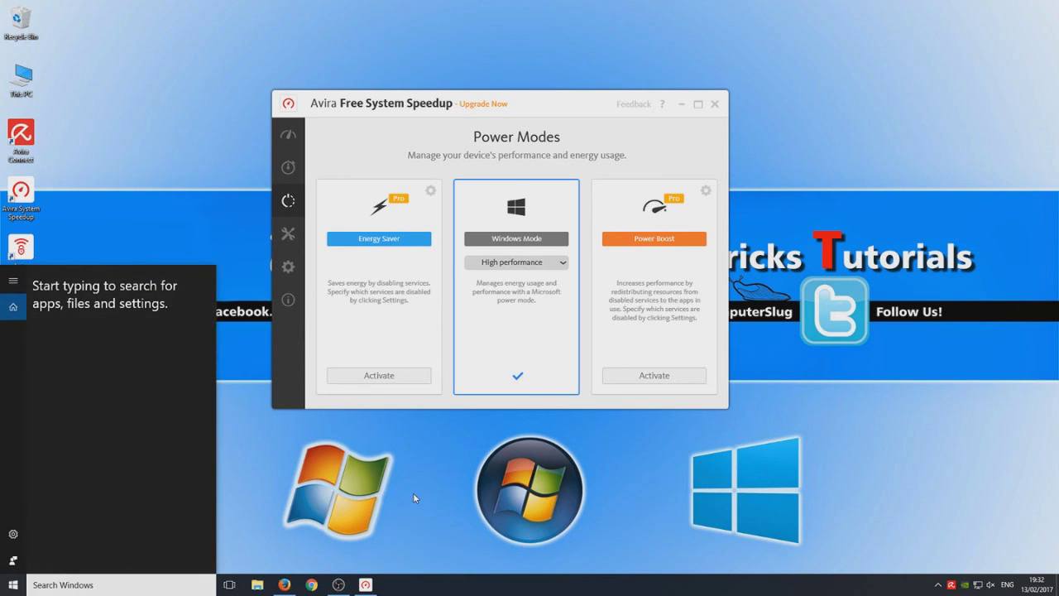
type("power")
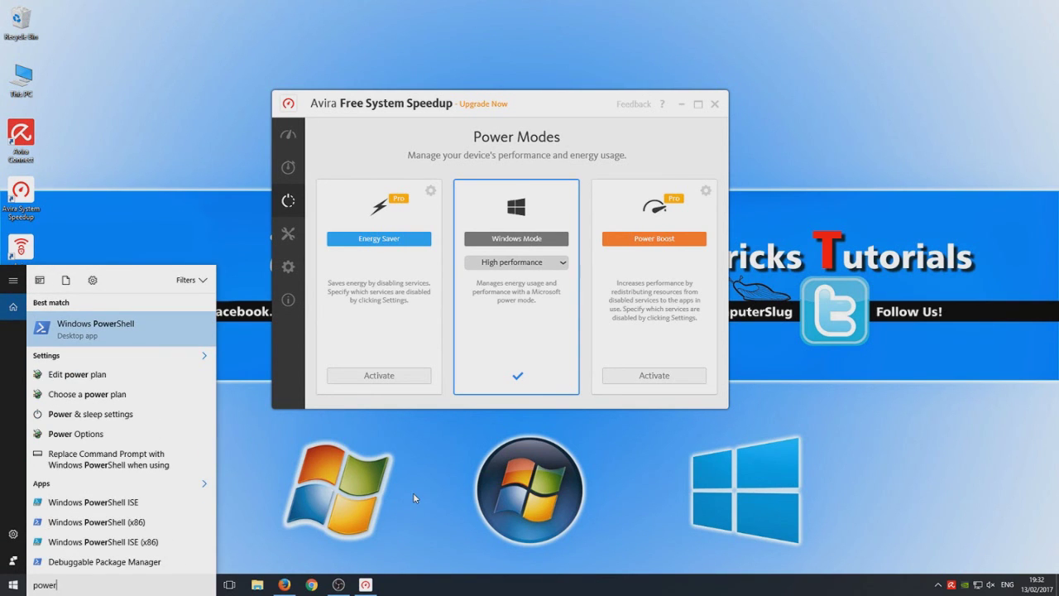
key("Down")
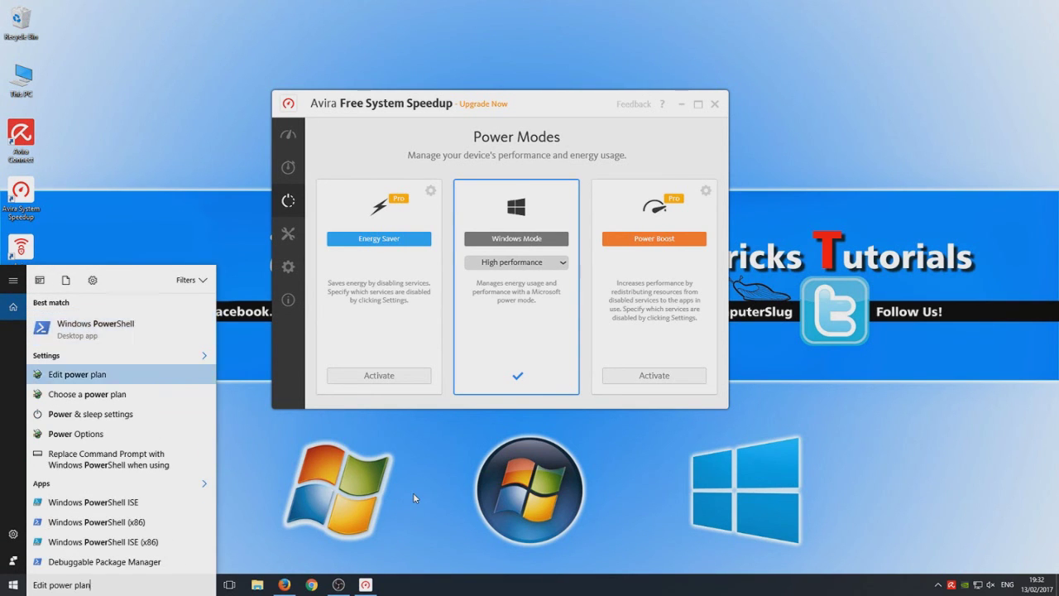
key("Down")
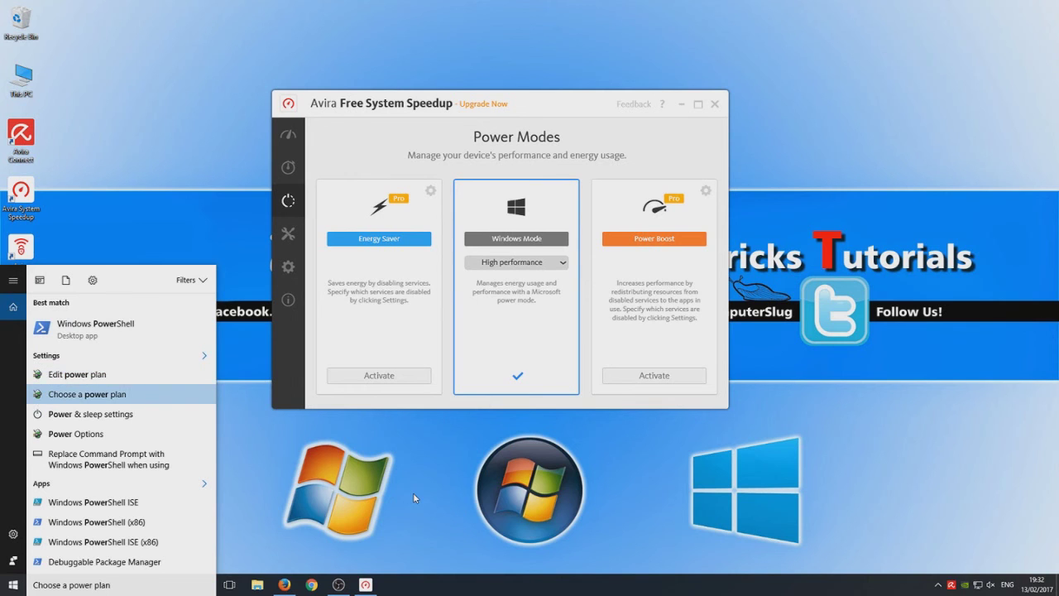
key("Return")
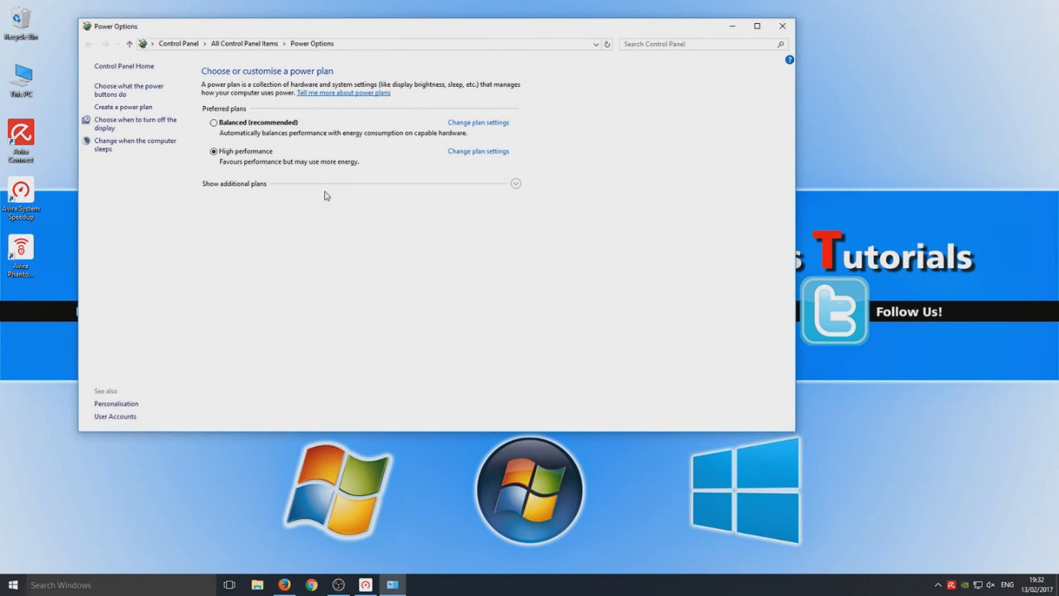
left_click(515, 183)
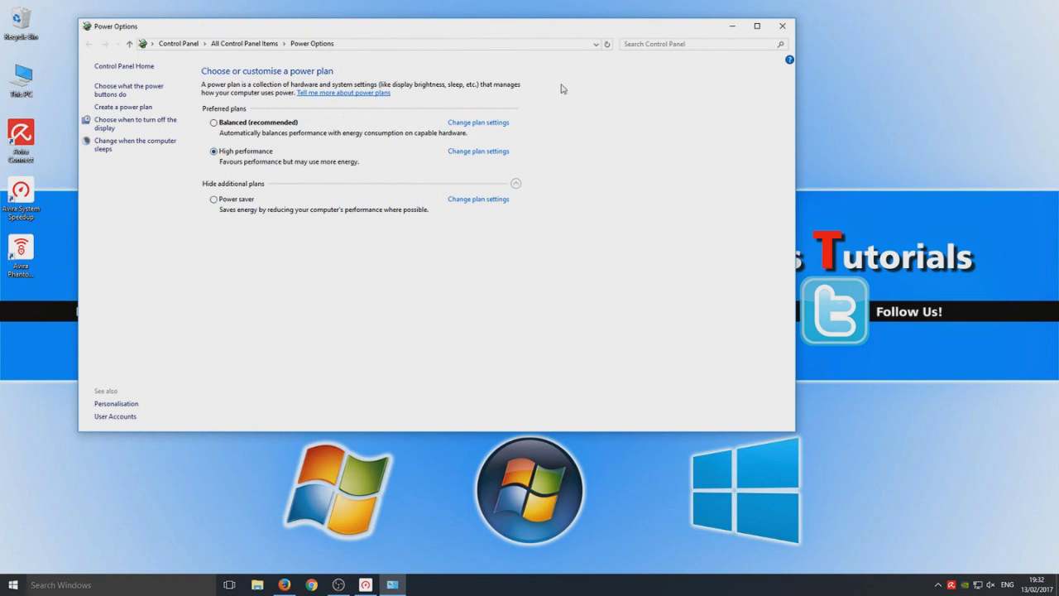
left_click(780, 28)
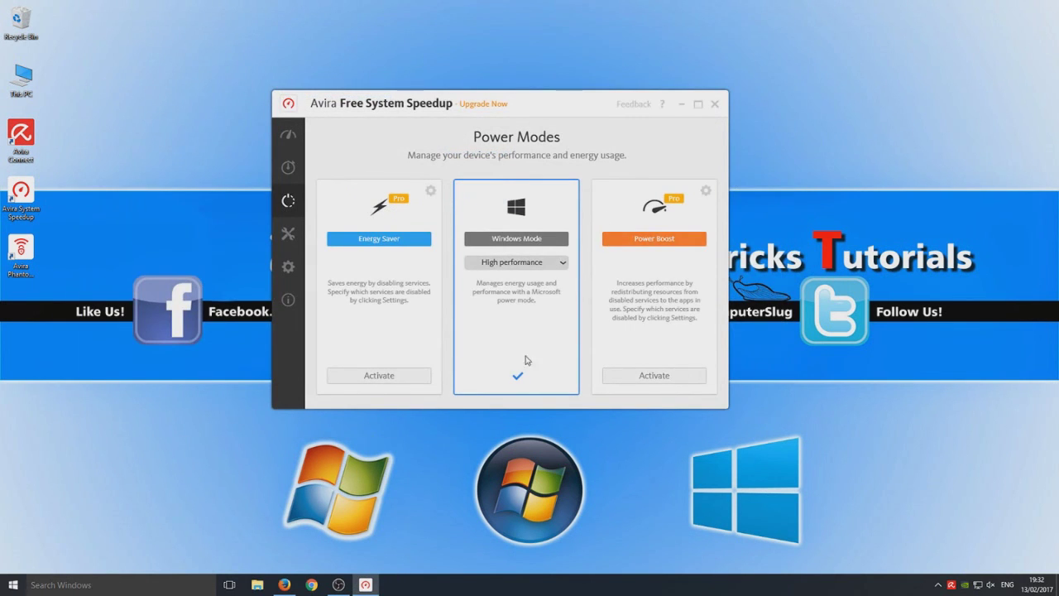
Keep High performance Windows Mode, then browse the Disk, System and Network tools
left_click(558, 262)
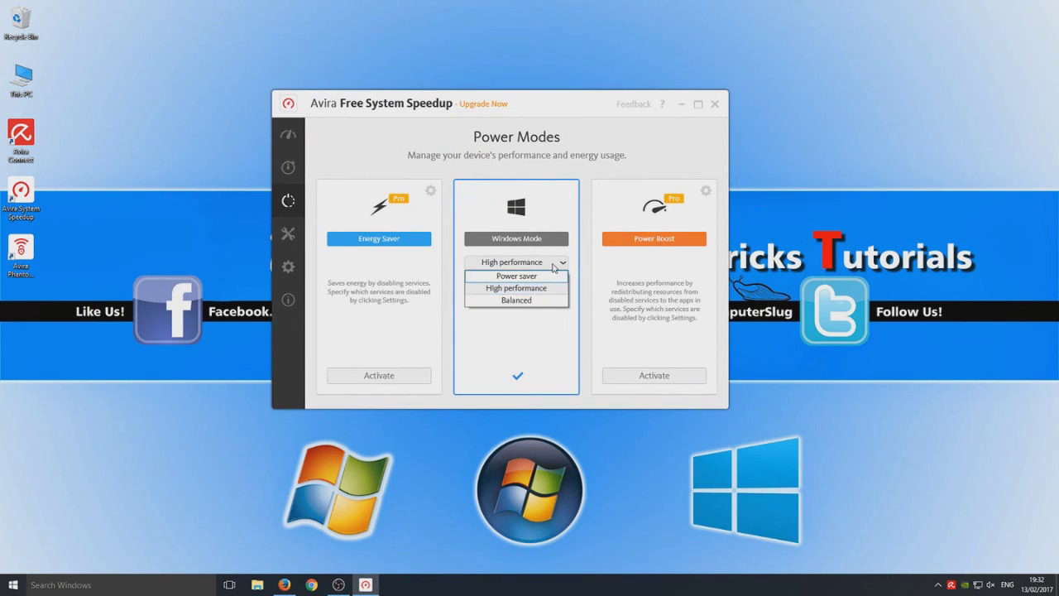
left_click(555, 264)
left_click(287, 234)
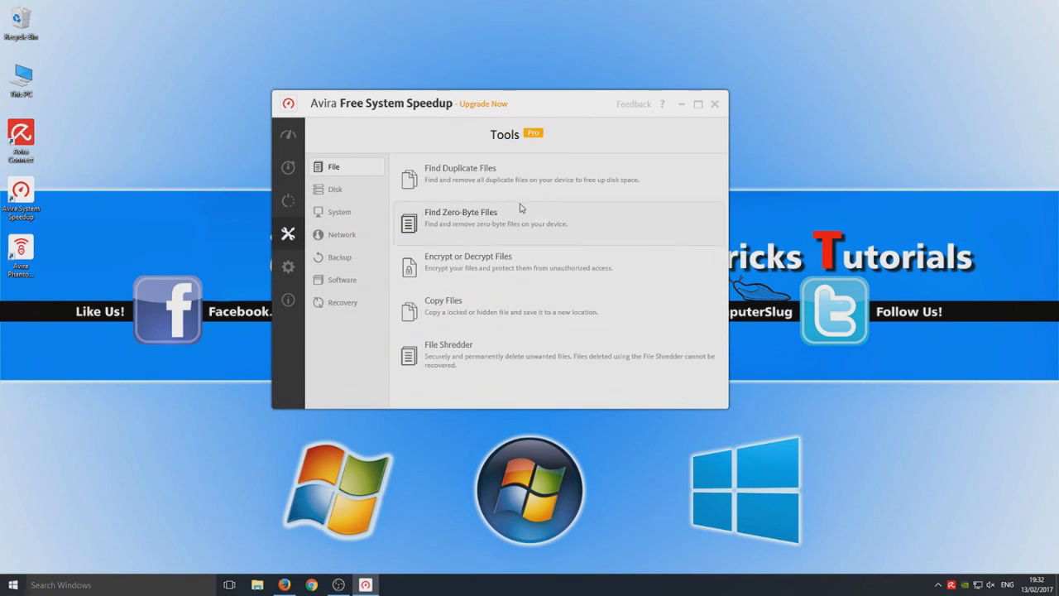
left_click(354, 194)
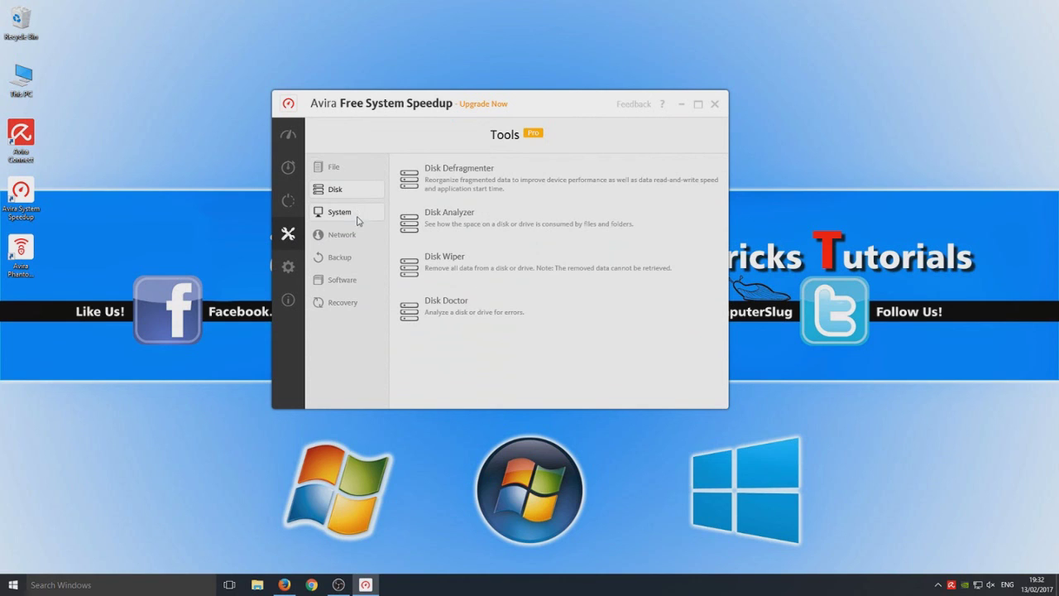
left_click(357, 216)
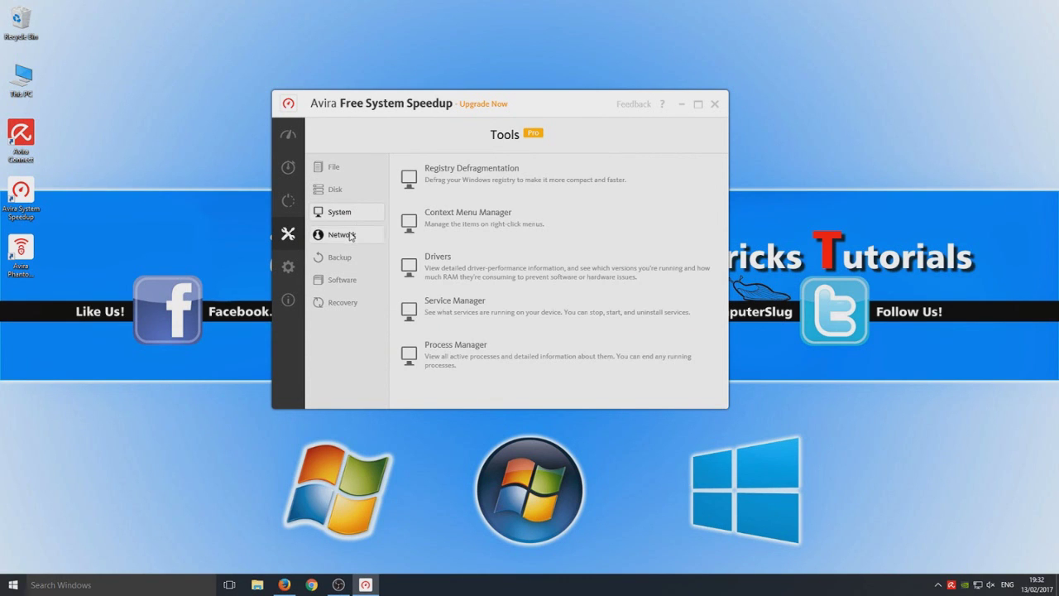
left_click(349, 237)
Browse Backup, Software, Recovery and File tools, then Settings and the About page (3.1.1.4250)
left_click(338, 257)
left_click(335, 282)
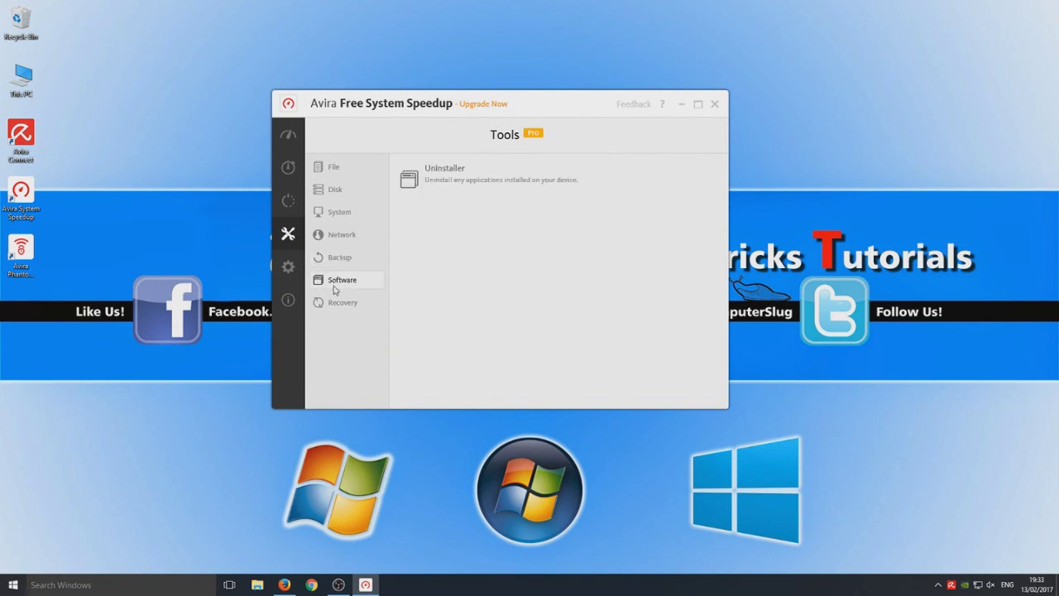
left_click(338, 303)
left_click(346, 168)
left_click(288, 266)
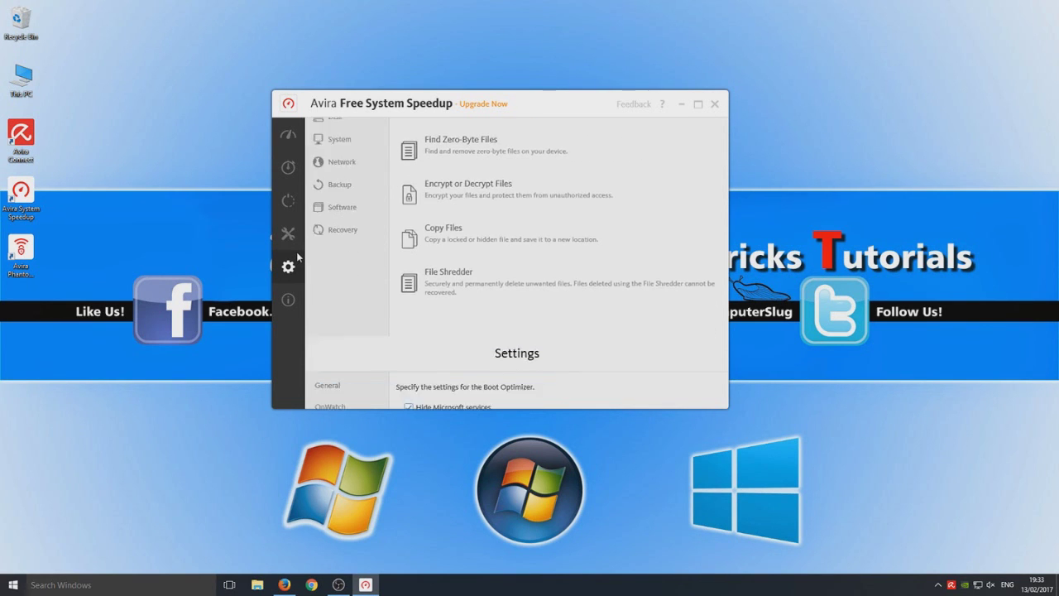
left_click(289, 299)
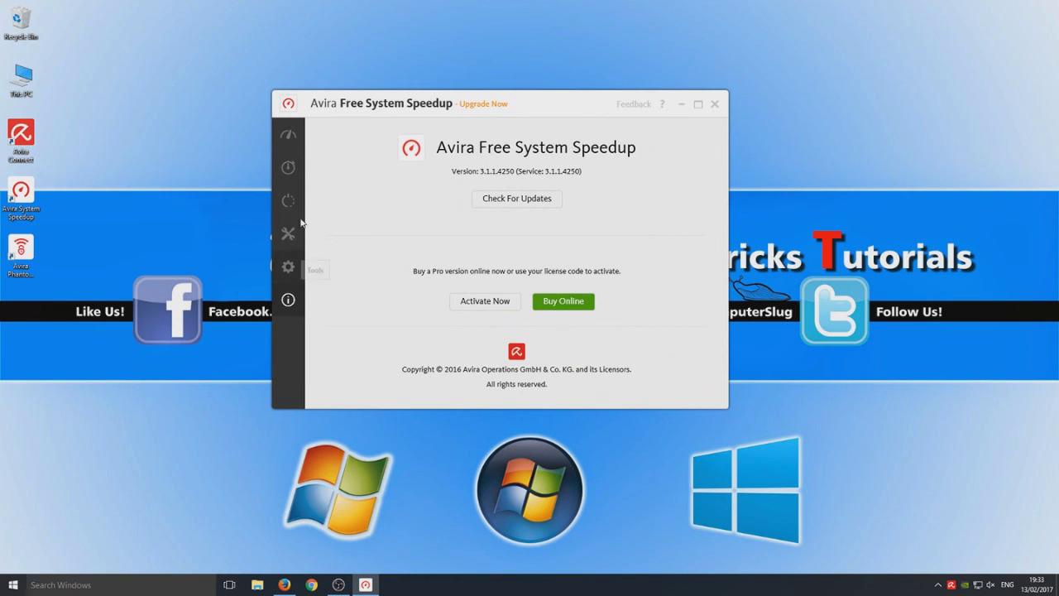
Pass through the Boot Optimizer page and reopen Device Optimization
left_click(289, 167)
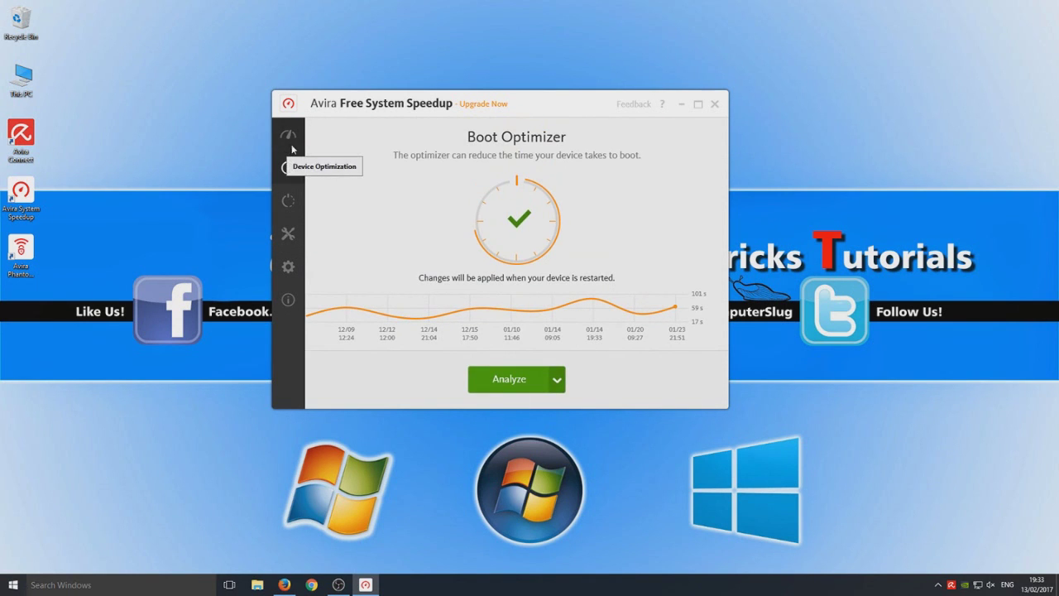
left_click(287, 135)
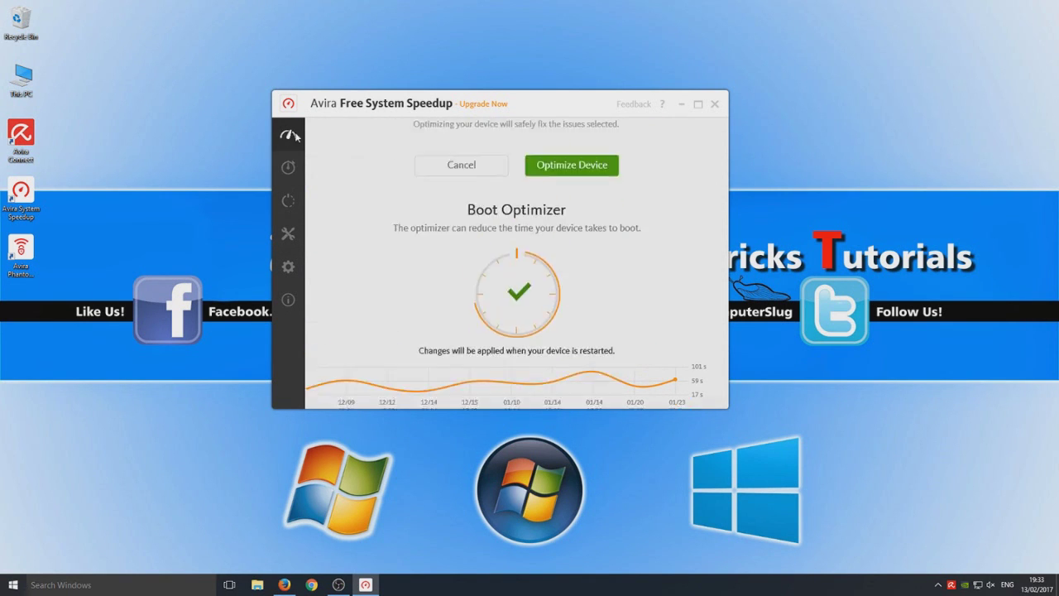